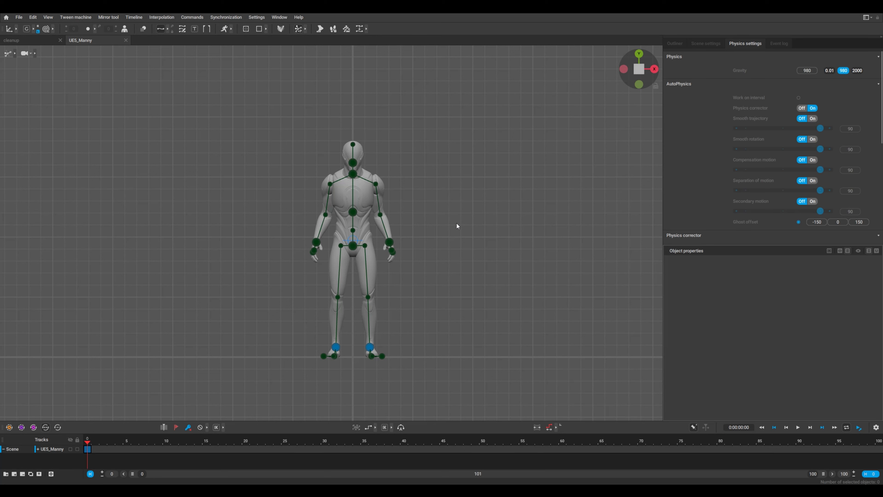
Open the UE5 Manny character from the built-in sample scenes
left_click_drag(456, 223, 303, 281, "alt")
scroll(420, 302, "up", 5)
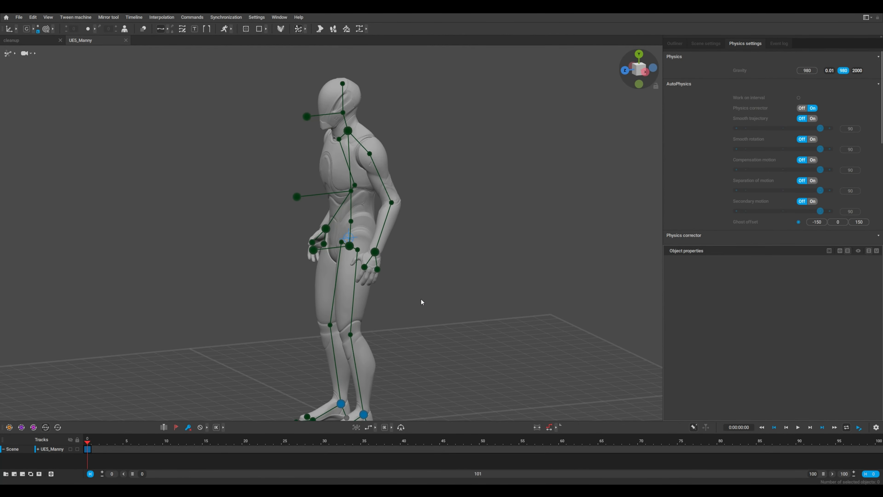
left_click(6, 17)
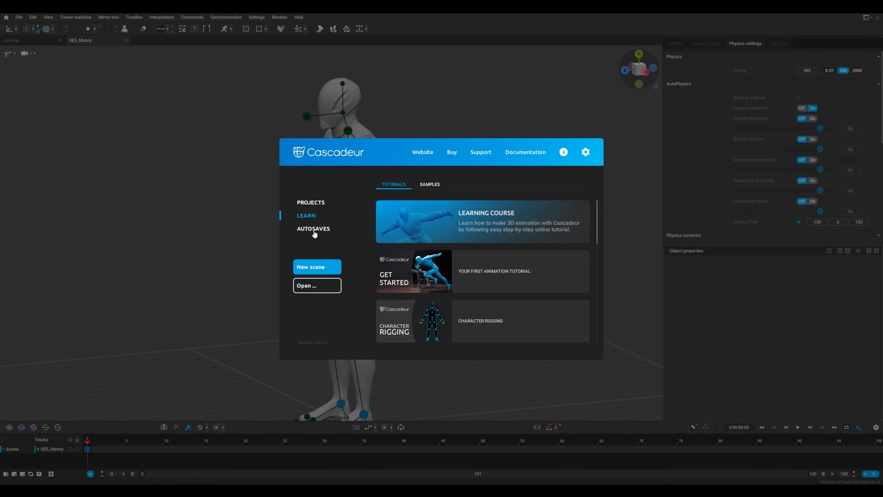
left_click(425, 184)
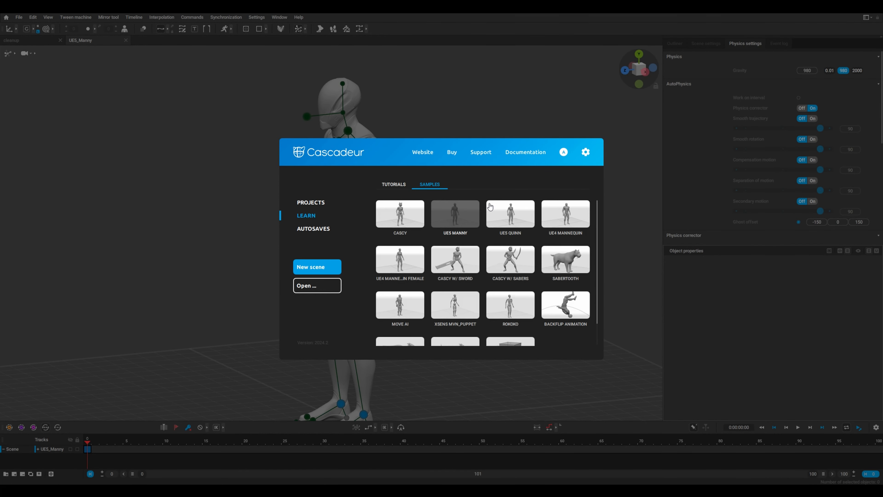
left_click(462, 232)
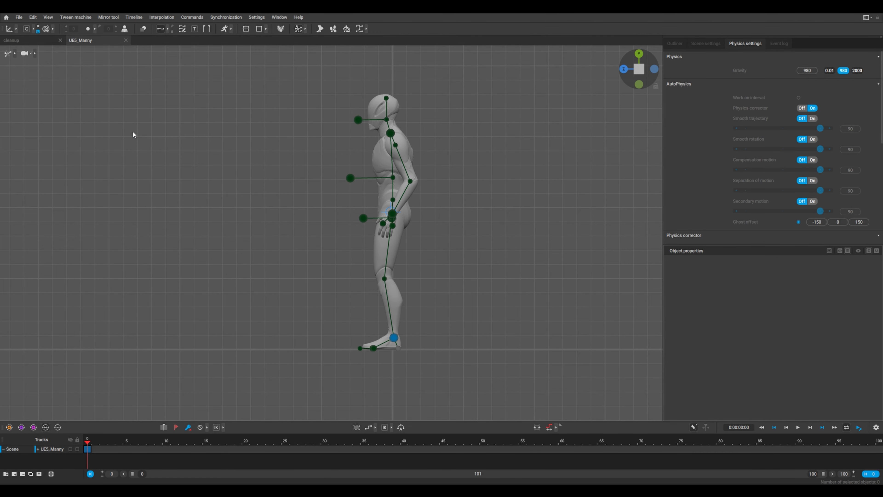
Set the pelvis, neck and both hand controllers of the character as active posing points
left_click_drag(305, 241, 407, 243, "alt")
scroll(411, 238, "up", 4)
middle_click_drag(421, 224, 389, 252, "alt")
left_click(373, 241)
left_click(320, 230, "shift")
left_click(428, 238, "shift")
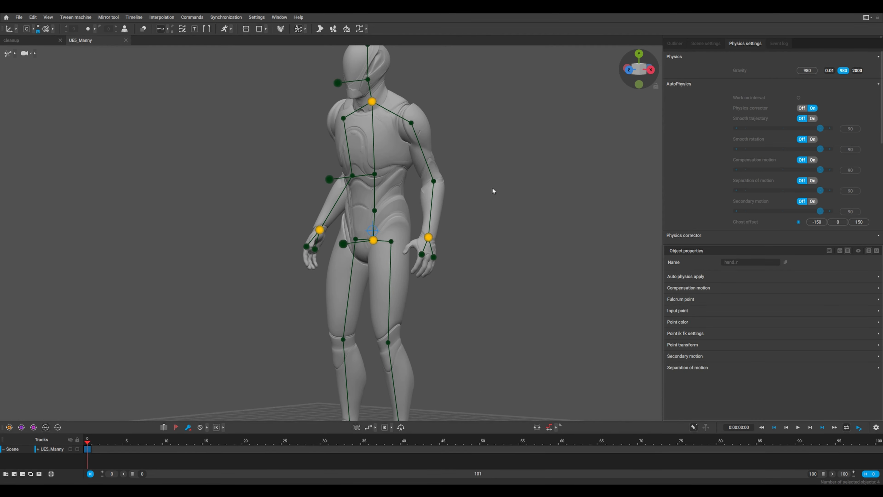
key("r")
left_click(491, 188)
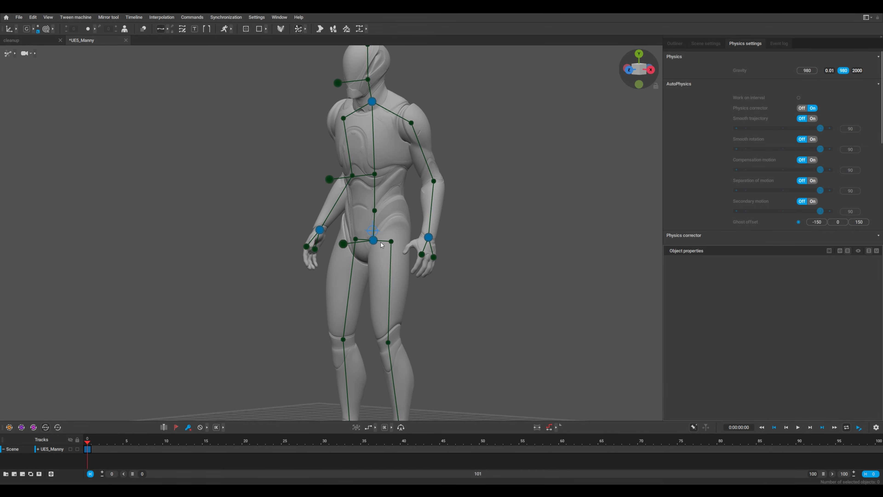
Show the character in side view and add a keyframe at frame 5
left_click(375, 241)
left_click(629, 70)
left_click(654, 70)
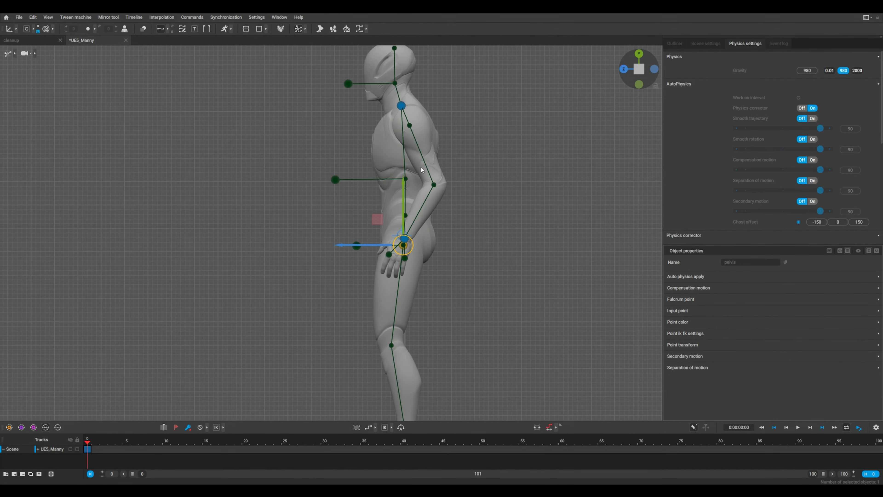
left_click(453, 195)
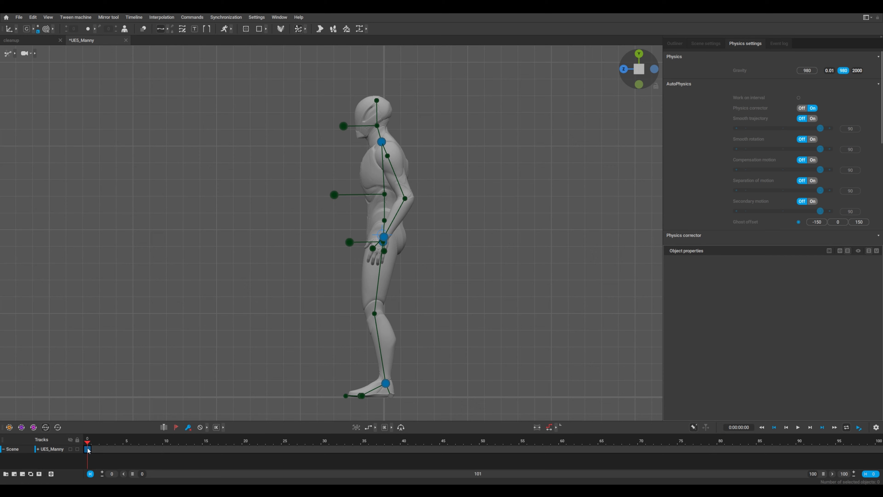
left_click_drag(94, 446, 127, 446)
key("f")
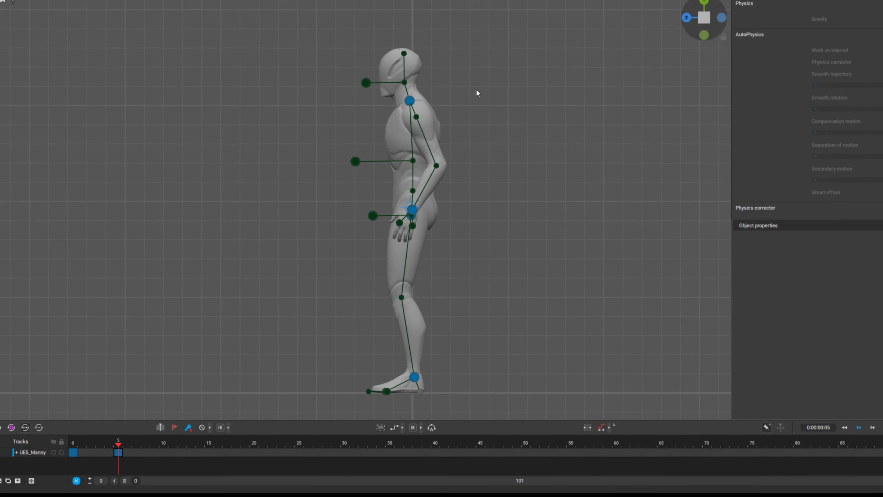
Lower the body into a crouch at frame 5 and raise both hands forward to about shoulder height
left_click_drag(481, 51, 324, 219)
left_click_drag(412, 176, 447, 304)
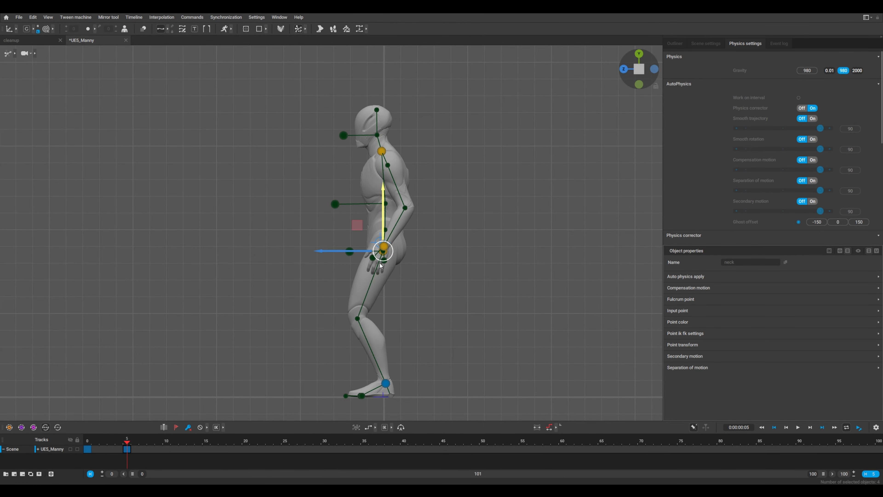
left_click(394, 281)
left_click(386, 267)
left_click(379, 285)
left_click(327, 259)
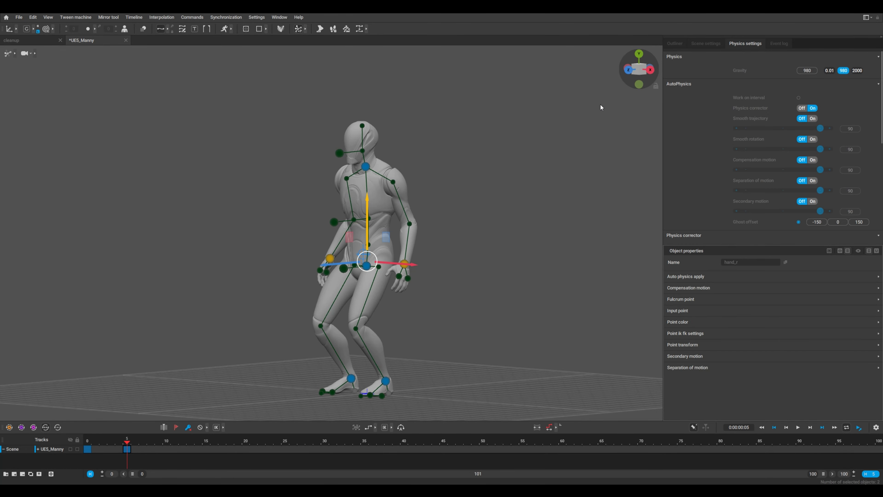
left_click(650, 71)
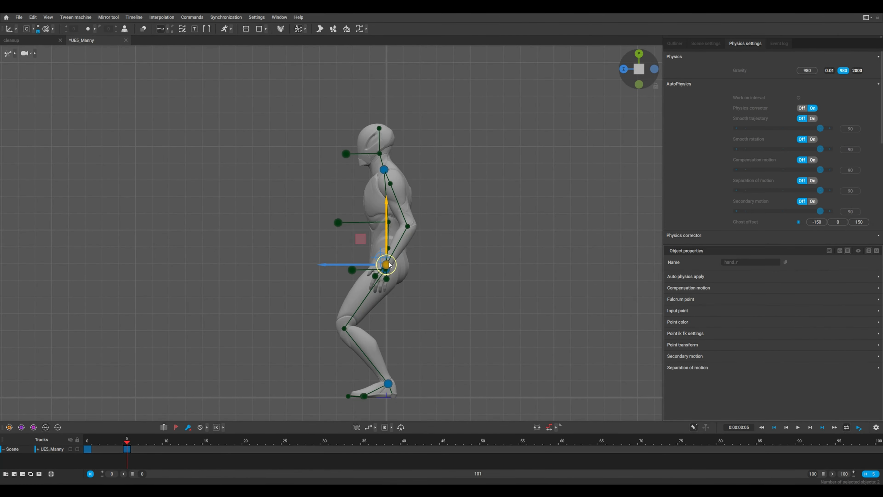
left_click_drag(391, 267, 258, 225)
left_click(479, 102)
Lean the pelvis, neck and hands forward at frame 5 and lower them slightly into a deeper crouch
left_click_drag(486, 82, 211, 250)
key("e")
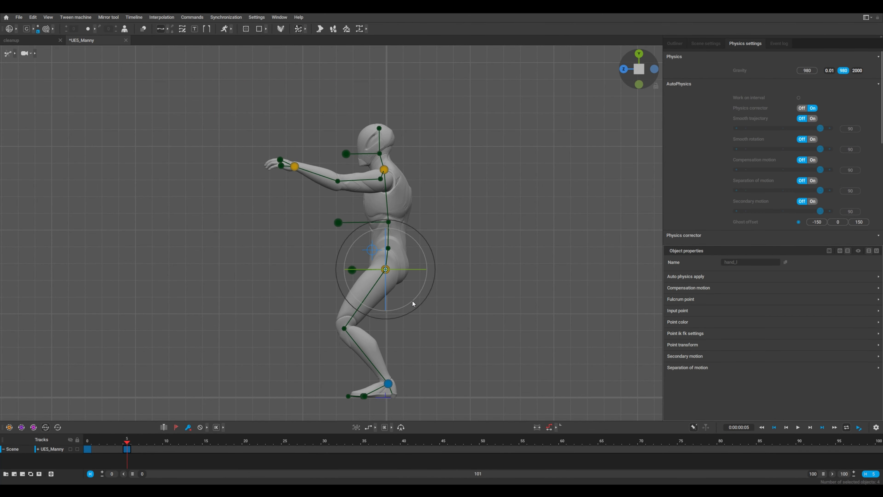
left_click_drag(415, 305, 425, 296)
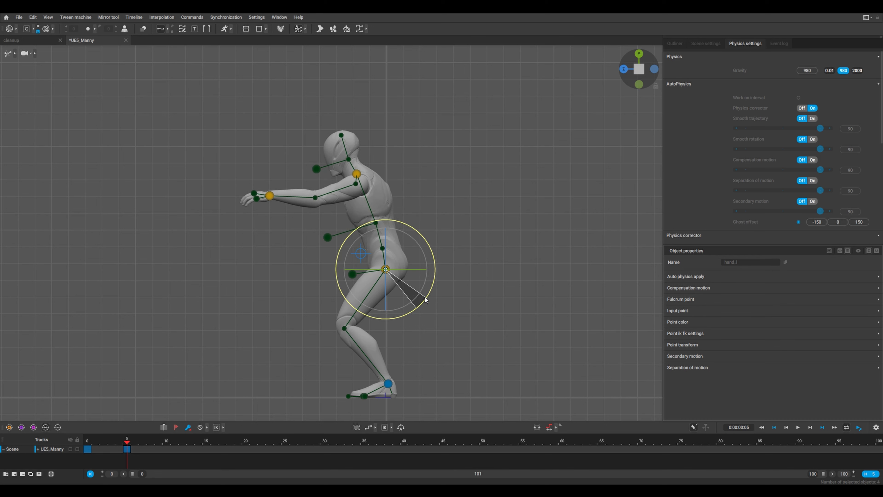
key("w")
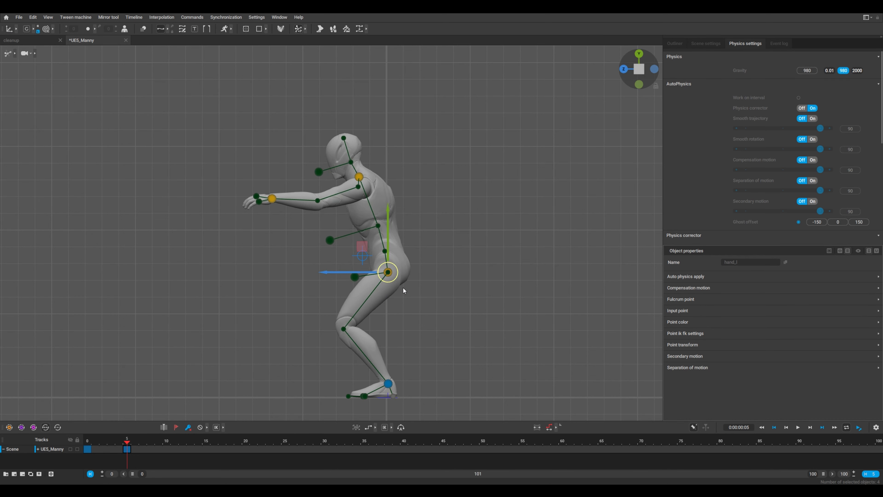
Raise the head direction controller slightly so the head tilts up in the crouch
left_click(322, 195)
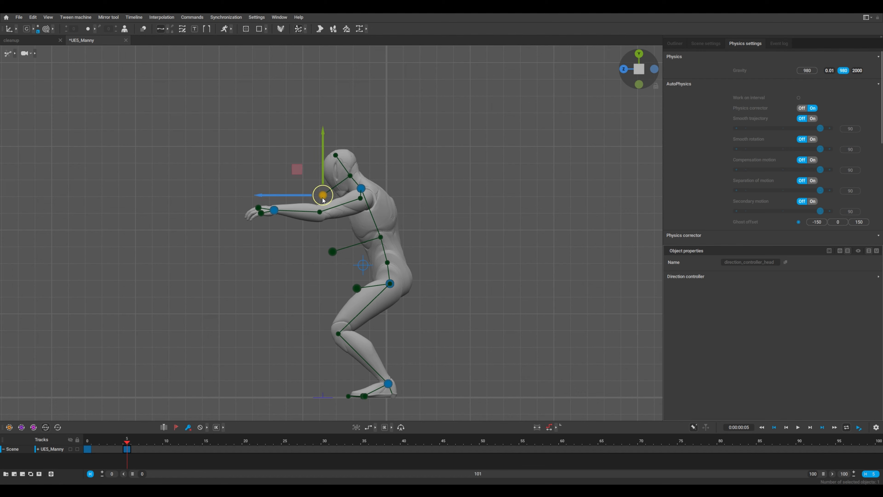
left_click_drag(322, 198, 321, 195)
left_click(417, 205)
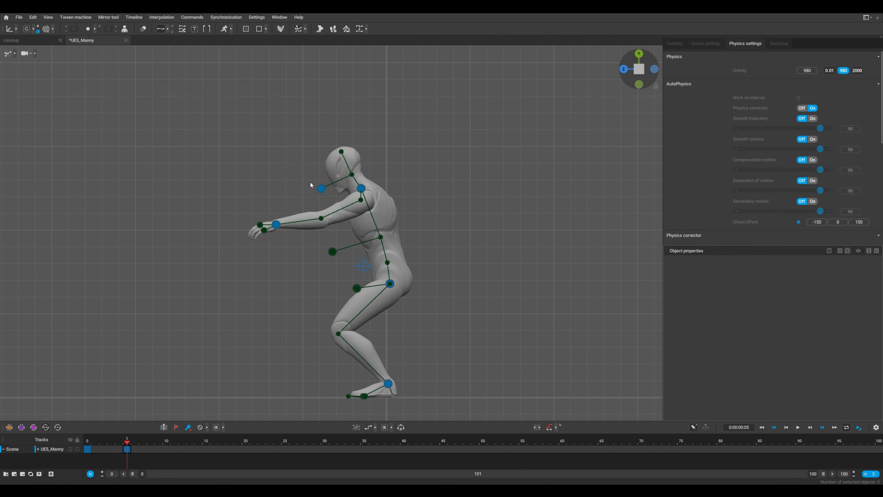
Add a keyframe at frame 10 and lift the upper body up and slightly backward, extending the legs
left_click_drag(127, 444, 165, 444)
key("f")
left_click_drag(453, 117, 212, 312)
left_click_drag(401, 216, 404, 180)
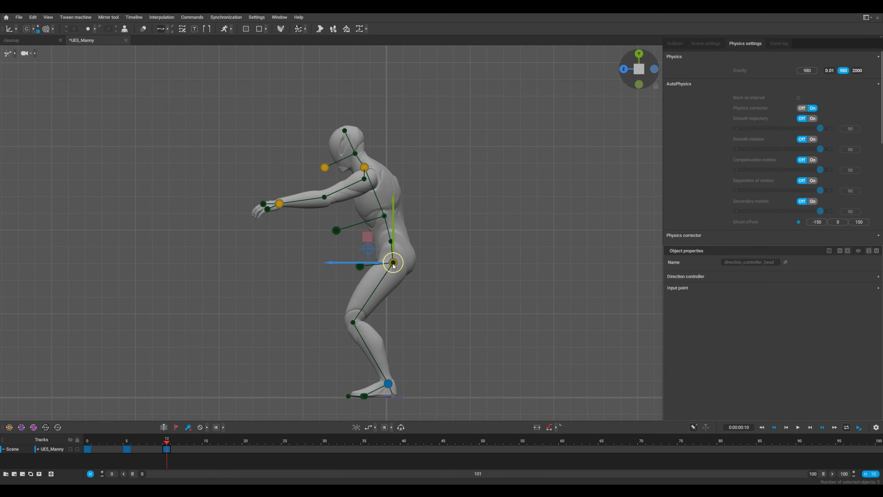
left_click_drag(396, 258, 424, 164)
left_click(421, 157)
Rotate the upper body backward at frame 10 and adjust the pelvis position
left_click_drag(453, 76, 235, 260)
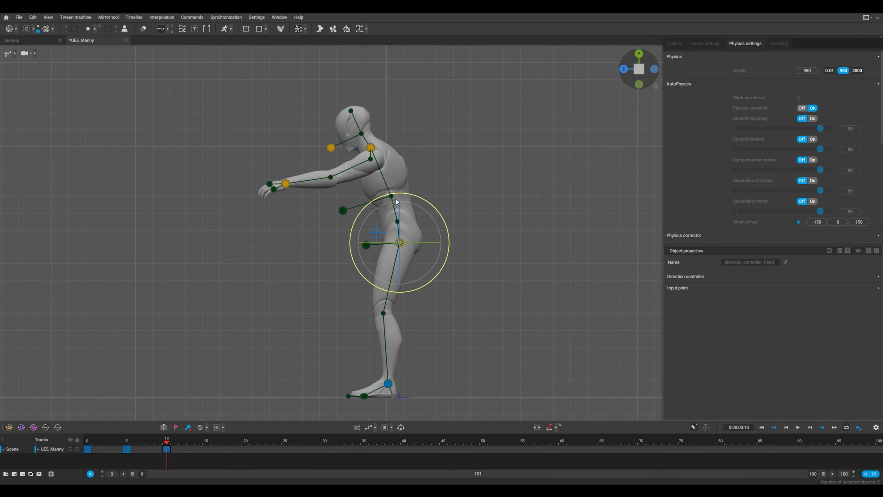
left_click_drag(409, 203, 404, 194)
left_click(463, 235)
left_click(400, 243)
key("w")
left_click(456, 261)
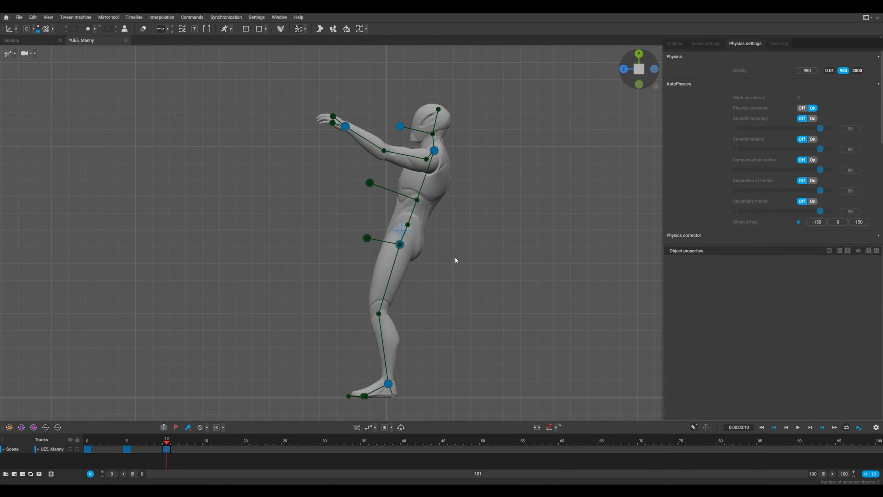
Raise both hands straight above the head at frame 10
left_click_drag(471, 94, 379, 179)
left_click_drag(426, 147, 494, 38)
left_click(345, 127)
left_click(441, 254)
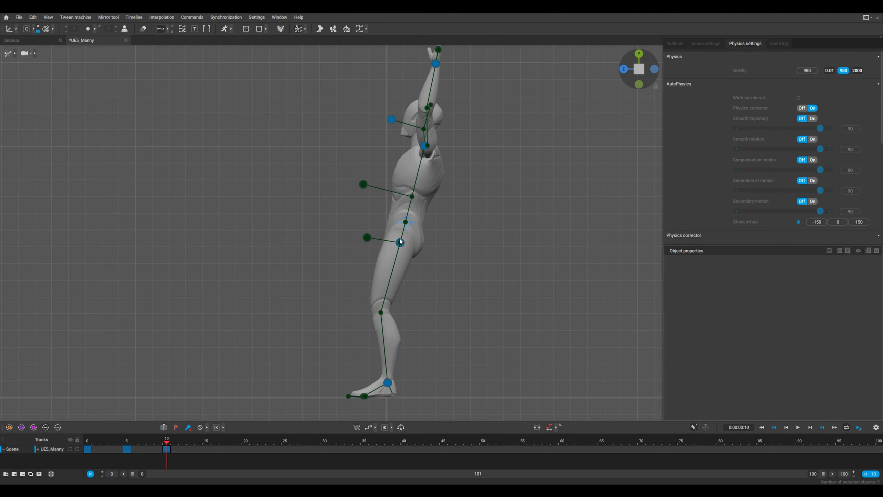
Push the pelvis forward and lift the heels at frame 10 to arch the body for the takeoff
left_click(399, 239)
left_click_drag(375, 239, 316, 222)
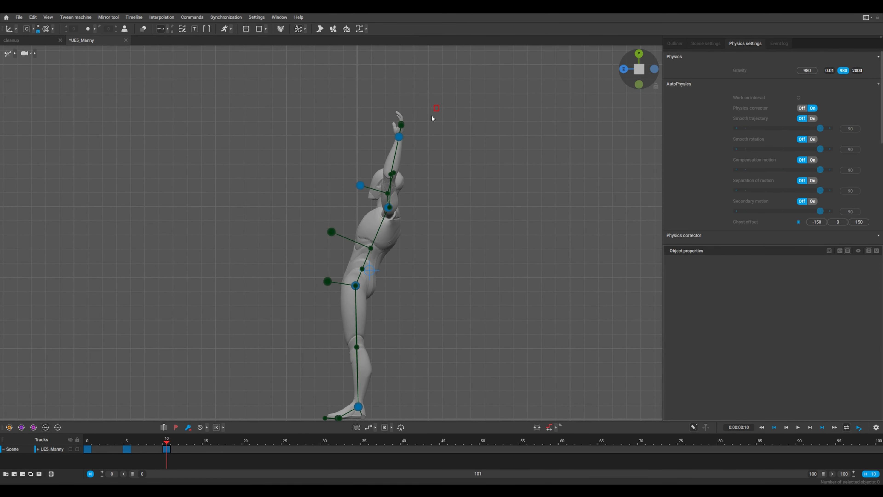
left_click_drag(403, 214, 299, 188)
left_click(303, 210)
left_click(358, 285)
left_click_drag(353, 286, 296, 263)
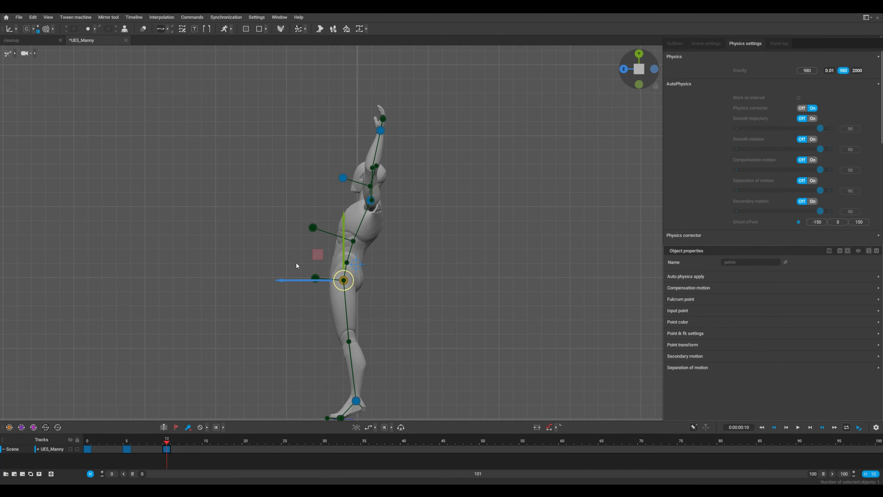
middle_click_drag(396, 323, 408, 293)
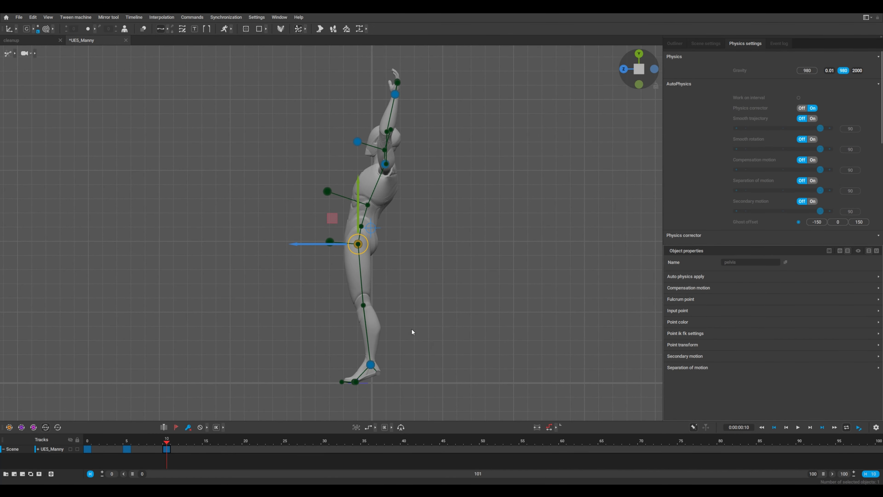
Add a keyframe at frame 15 and display the point controllers for posing
key("y")
mouse_move(285, 189)
left_mouse_down("alt")
mouse_move(348, 208)
mouse_move(282, 192)
left_mouse_up("alt")
mouse_move(167, 442)
left_mouse_down()
mouse_move(83, 449)
mouse_move(167, 446)
left_mouse_up()
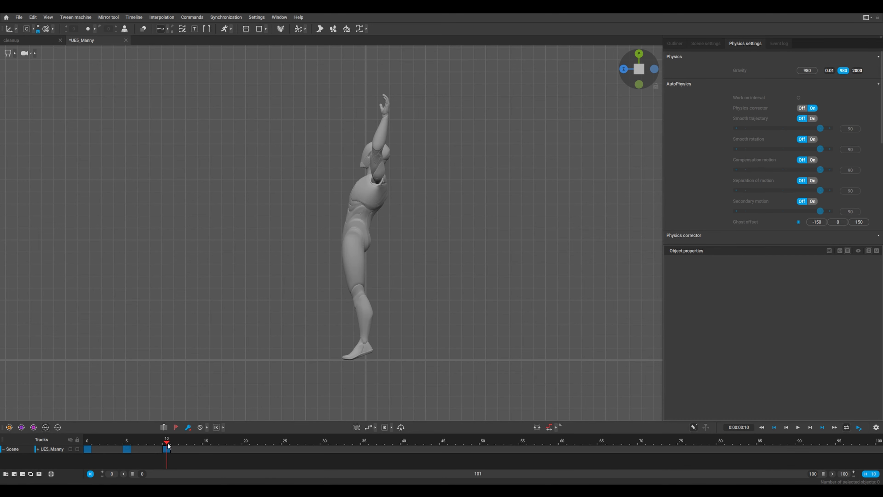
left_click(205, 450)
key("s")
key("p")
Move the center of mass up and slightly backward at frame 15 to lift the character off the ground
left_click(365, 230)
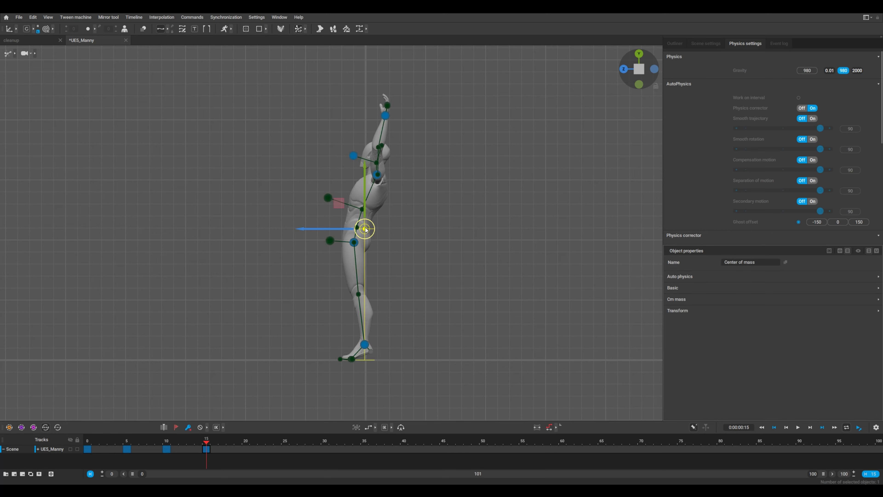
left_click_drag(365, 228, 399, 174)
left_click(377, 187)
left_click(381, 181)
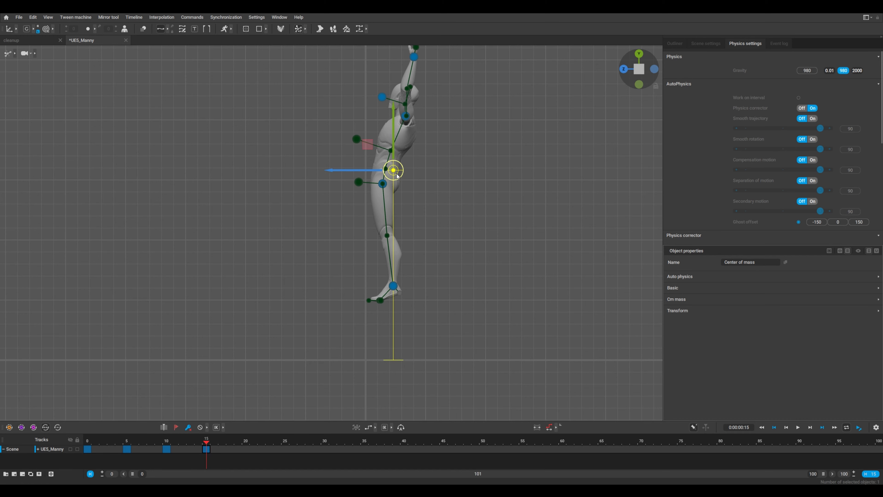
Tuck the character at frame 15 by pulling the feet up, bringing the hands to the knees and lowering the head
left_click_drag(422, 265, 350, 209)
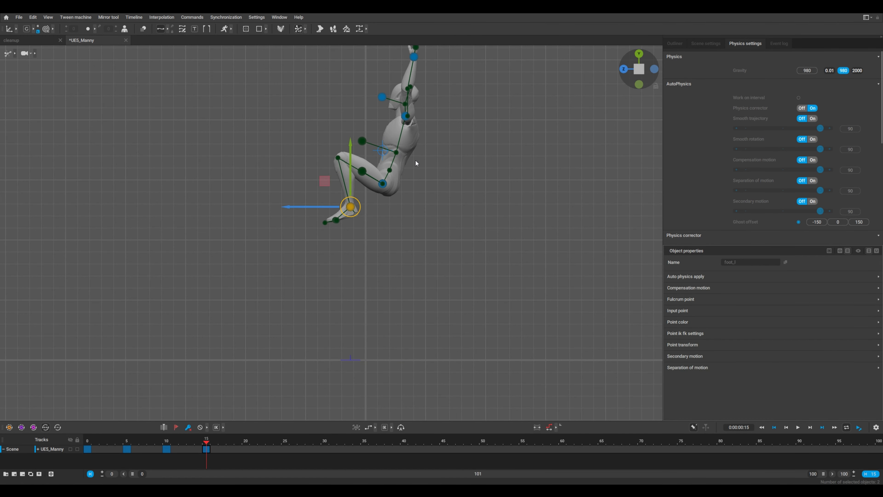
middle_click_drag(438, 137, 442, 181, "alt")
left_click_drag(436, 78, 401, 113)
left_click_drag(418, 100, 340, 209)
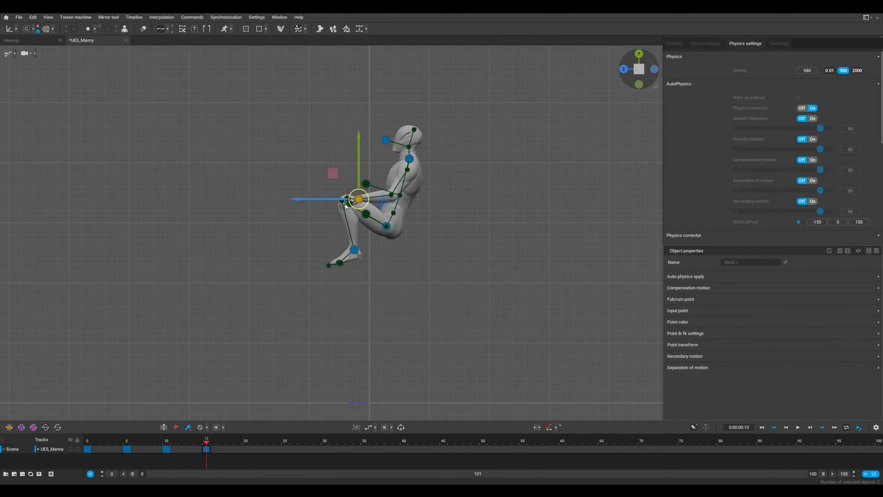
left_click(386, 139)
mouse_move(383, 152)
left_mouse_down()
mouse_move(381, 160)
mouse_move(381, 151)
left_mouse_up()
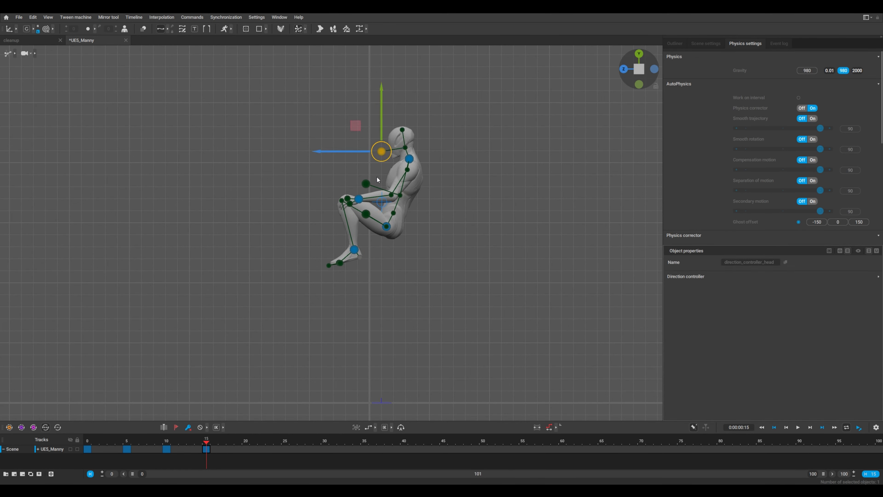
Rotate the tucked body backward around its center of mass at frame 15 and shift it slightly backward
left_click(382, 201)
key("e")
left_click(482, 215)
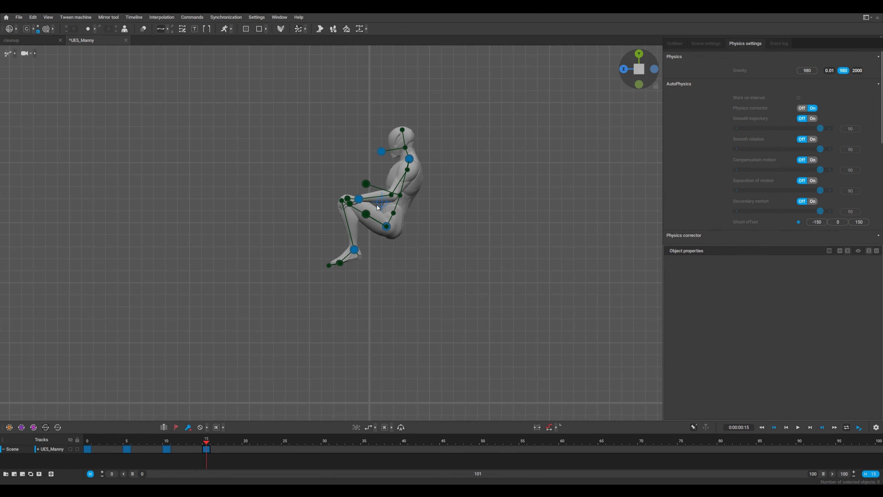
left_click(378, 203)
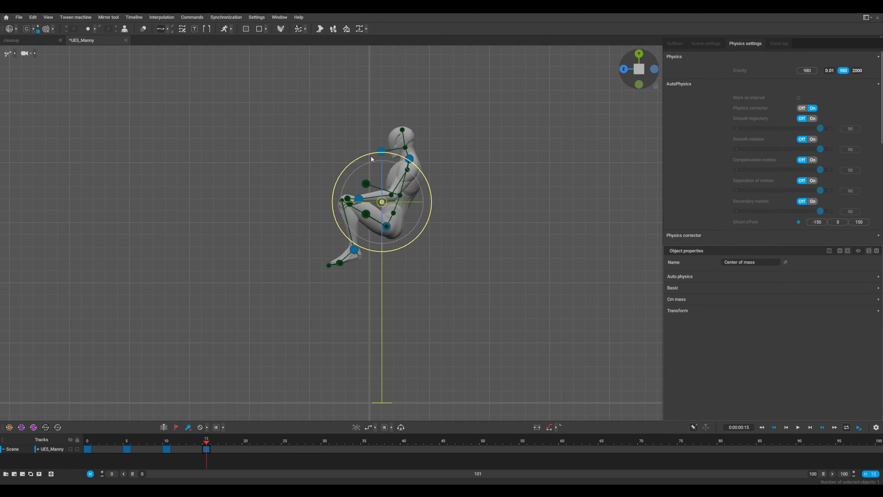
left_click_drag(373, 154, 408, 159)
key("w")
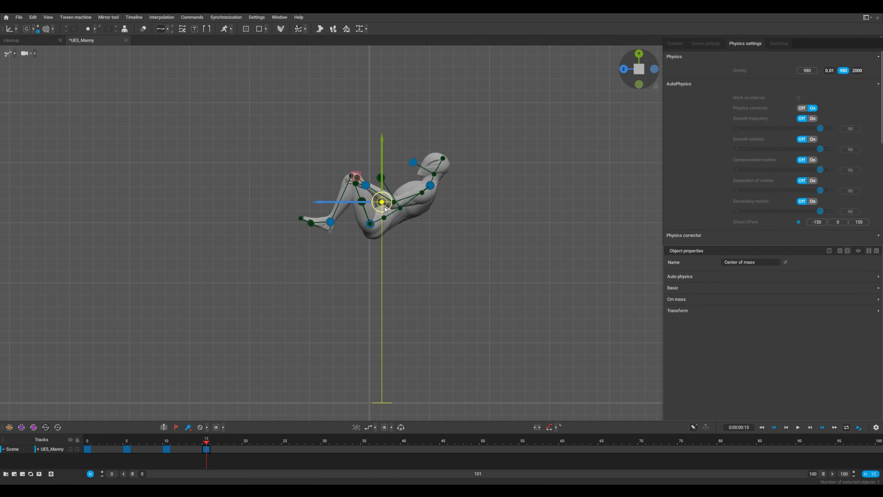
left_click_drag(381, 202, 397, 199)
key("e")
left_click_drag(421, 155, 435, 166)
left_click(480, 214)
left_click_drag(381, 257, 382, 296, "alt")
Add a keyframe at frame 20, flip the tucked body upside down around its center of mass and move it back and down
left_click(245, 441)
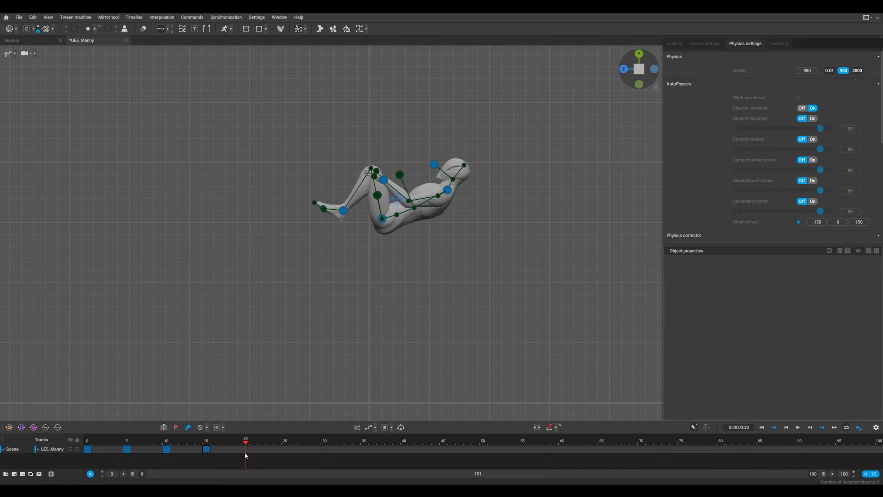
left_click(188, 427)
left_click(397, 199)
left_click_drag(418, 154, 384, 254)
key("w")
left_click_drag(397, 199, 431, 242)
key("e")
mouse_move(451, 199)
left_mouse_down()
mouse_move(458, 209)
mouse_move(451, 200)
left_mouse_up()
key("w")
left_click_drag(431, 241, 441, 262)
left_click(466, 309)
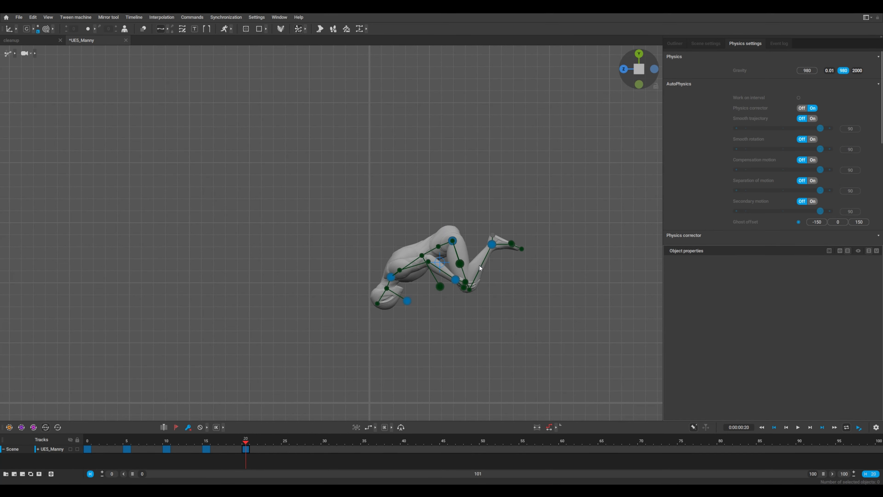
Add a keyframe at frame 25 and rotate the body further around its center of mass
mouse_move(232, 445)
left_mouse_down()
mouse_move(121, 445)
mouse_move(244, 452)
mouse_move(216, 452)
mouse_move(248, 446)
left_mouse_up()
left_click(440, 261)
key("e")
left_click_drag(413, 207, 409, 236)
Reposition the body controllers at frame 25 to form the landing pose
key("w")
right_click_drag(436, 363, 498, 363, "alt")
middle_click_drag(498, 363, 464, 280, "alt")
left_click_drag(428, 269, 441, 339)
middle_click_drag(440, 339, 416, 361, "alt")
Select the upper body controllers at frame 25 and rotate them to adjust the torso lean
left_click_drag(458, 108, 308, 265)
key("e")
left_click_drag(403, 189, 430, 189)
left_click(500, 191)
Copy the crouch keyframe from frame 5 onto the keyframe at frame 25
left_click_drag(108, 446, 145, 446)
left_click(127, 449)
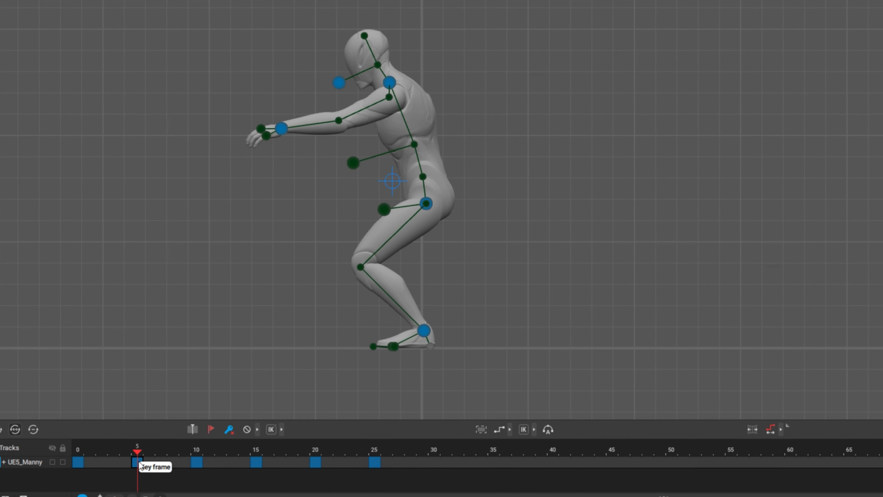
left_click_drag(140, 465, 376, 458)
mouse_move(278, 450)
left_mouse_down()
mouse_move(119, 450)
mouse_move(283, 453)
left_mouse_up()
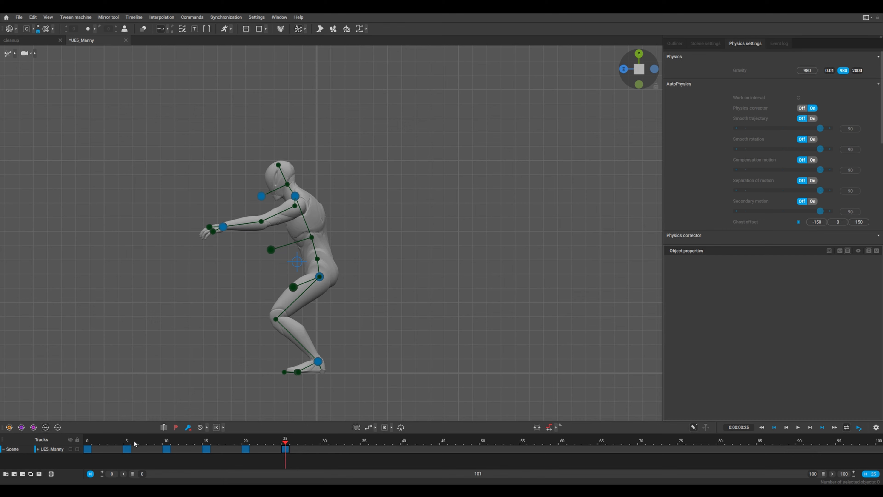
left_click(126, 441)
left_click_drag(147, 451, 288, 447)
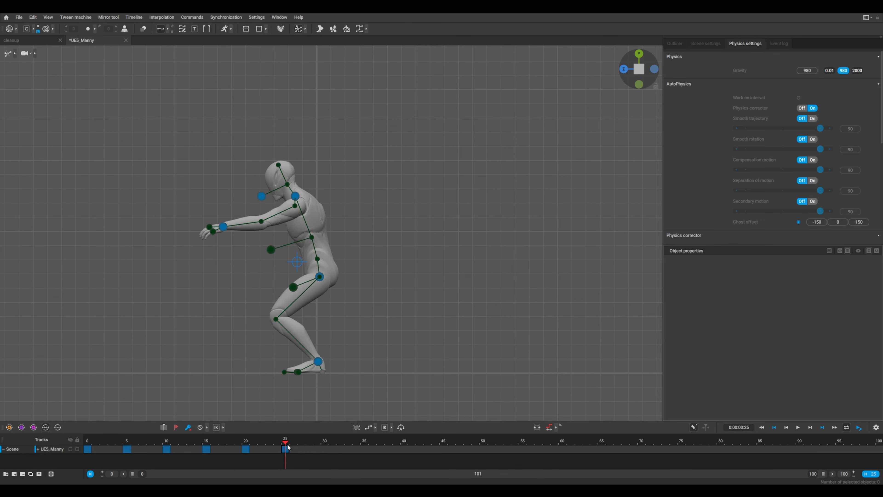
Move the center of mass at frame 25 backward so the crouch lands behind the starting position
left_click(298, 262)
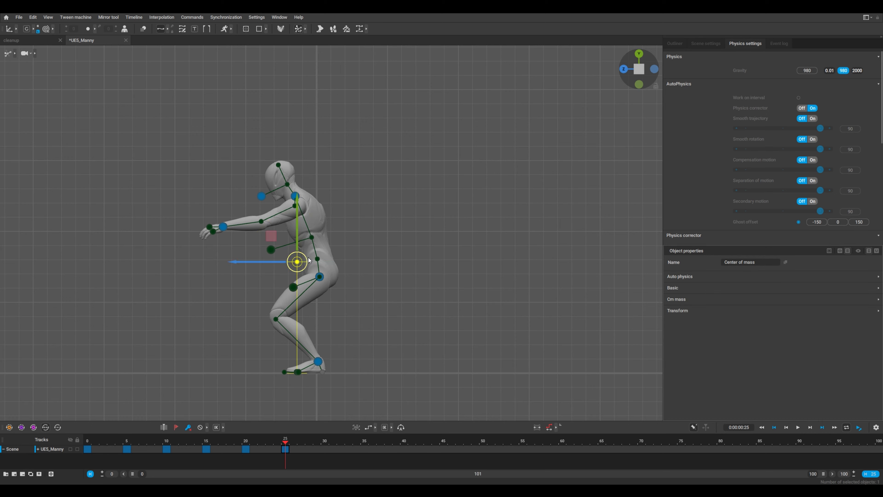
left_click_drag(270, 260, 357, 275)
left_click_drag(352, 274, 389, 280)
left_click(345, 359)
Enable ghosts for one previous pose and switch them to key mode
left_click(93, 29)
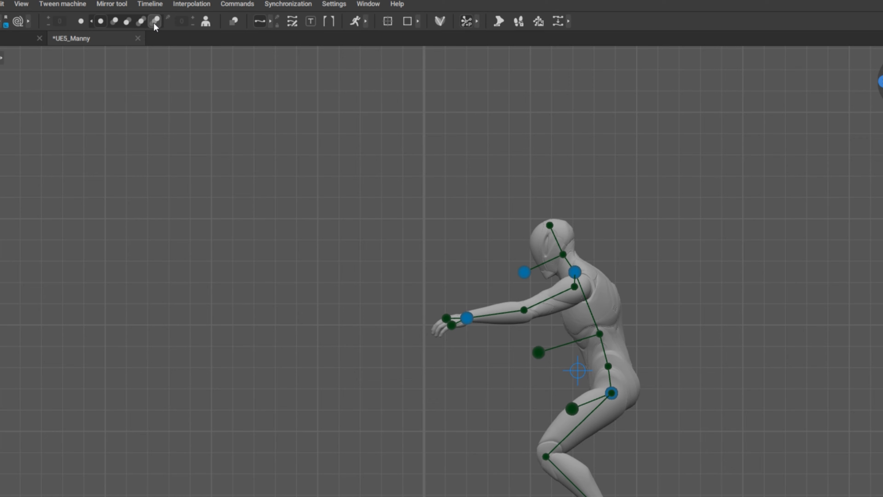
left_click(114, 23)
left_click(126, 22)
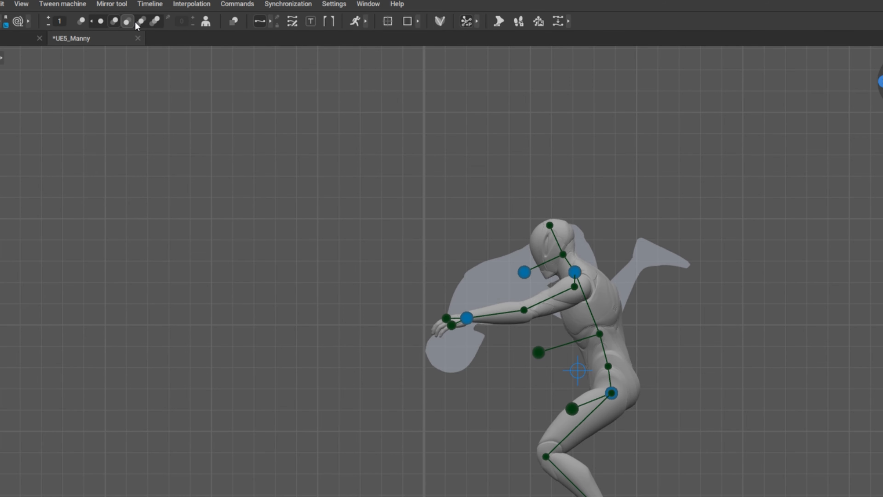
left_click(168, 20)
Check the ghosts against the earlier poses and move the center of mass at frame 25 further backward
left_click_drag(285, 445, 206, 449)
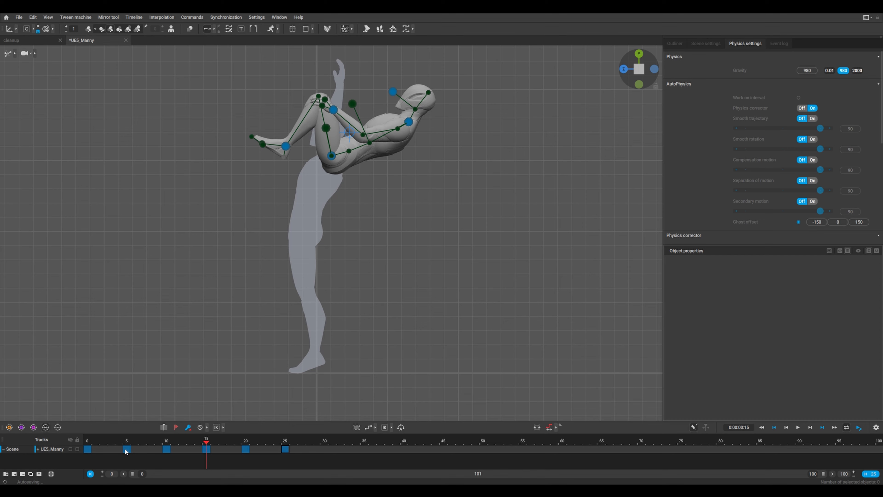
left_click(285, 449)
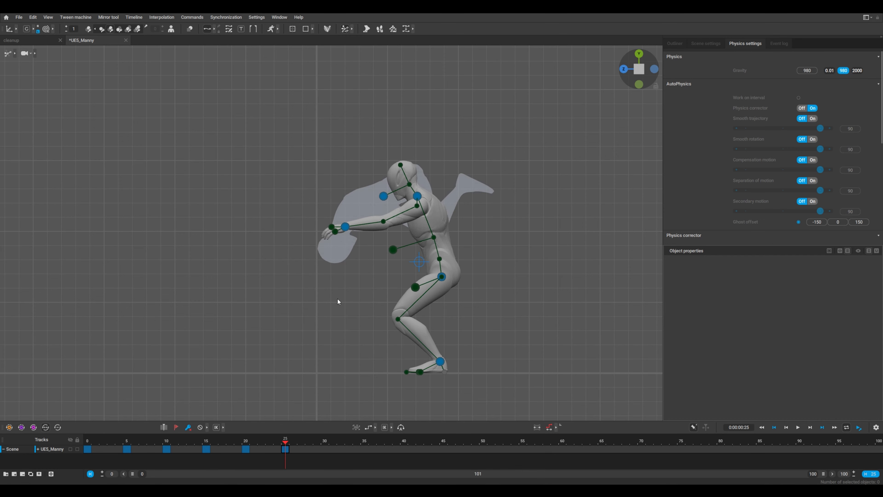
left_click(419, 263)
left_click_drag(385, 262, 419, 202)
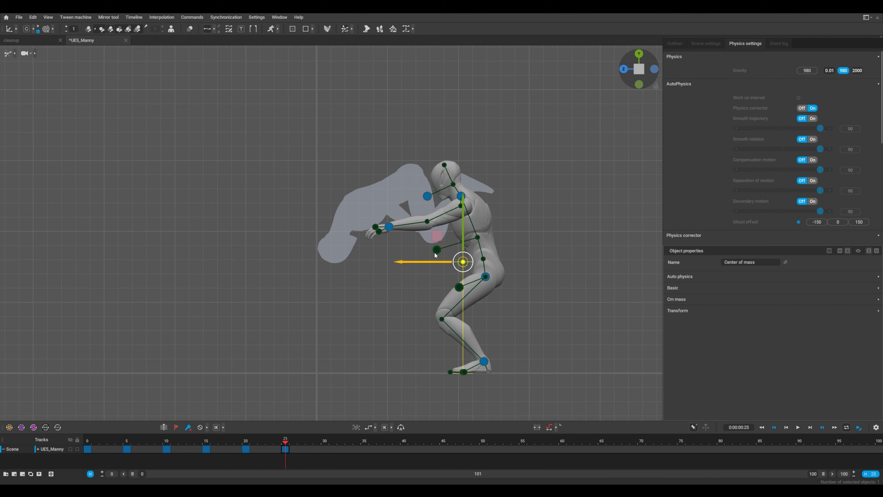
left_click_drag(435, 255, 442, 263)
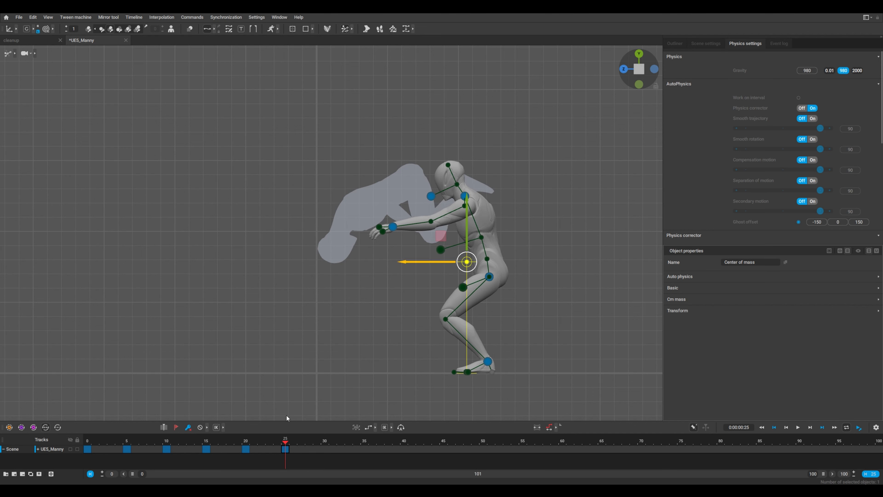
Shift the tucked body at frame 20 further backward and scrub through the earlier keyframes to frame 0
left_click_drag(285, 441, 245, 444)
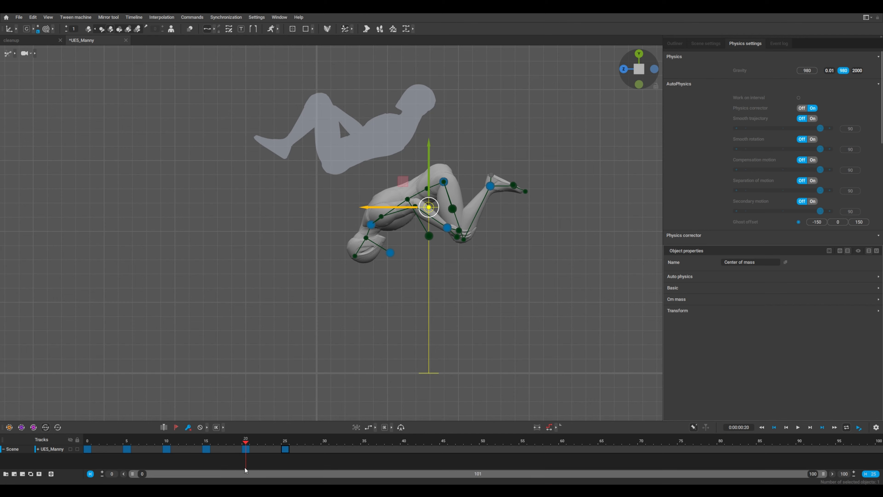
left_click(208, 443)
left_click_drag(208, 445, 84, 449)
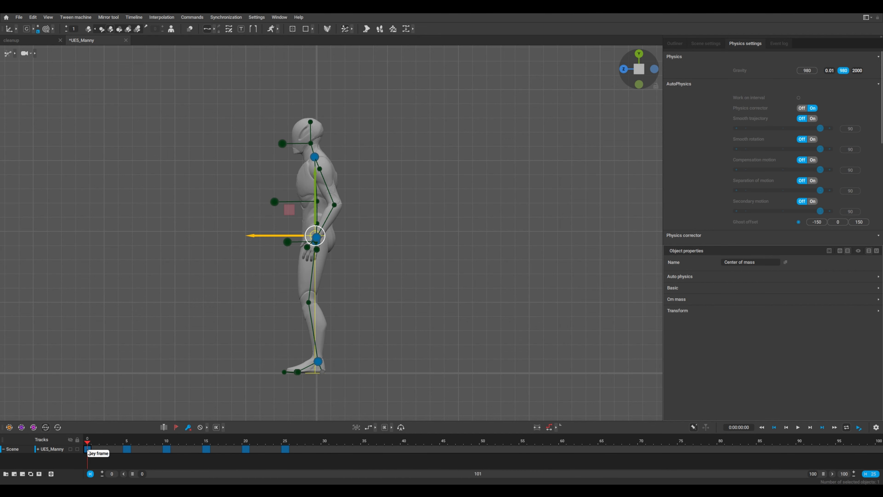
Copy the standing keyframe from frame 0 to frame 30 and move its center of mass back to the landing spot
left_click(88, 449)
left_click(302, 449)
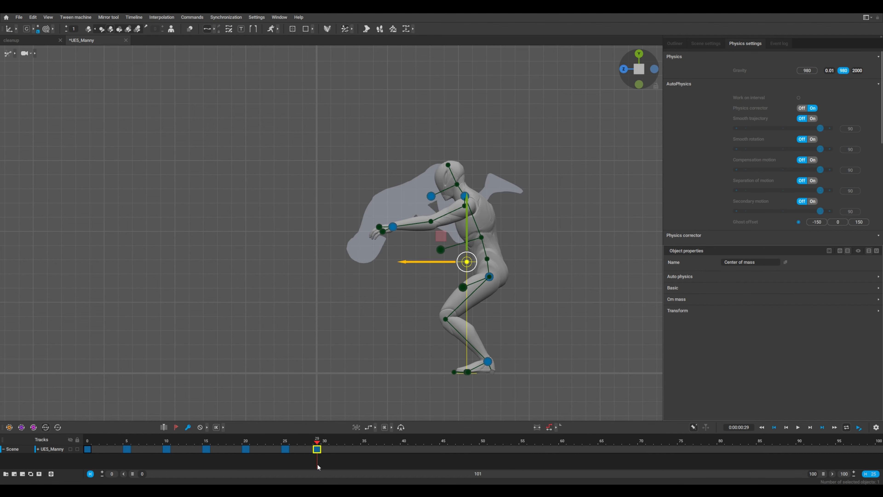
left_click_drag(317, 464, 321, 463)
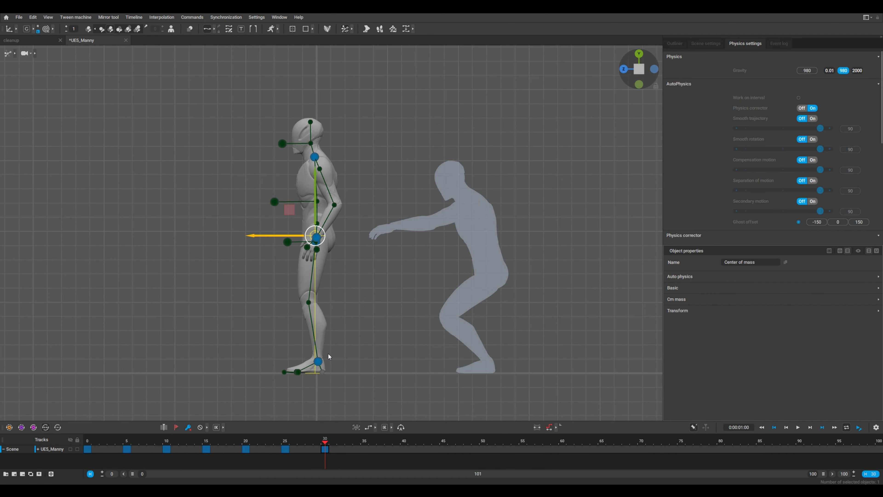
left_click_drag(270, 236, 442, 250)
left_click(458, 333)
Limit the visible timeline range to frames 0–30 and play back the blocked backflip poses
key("space")
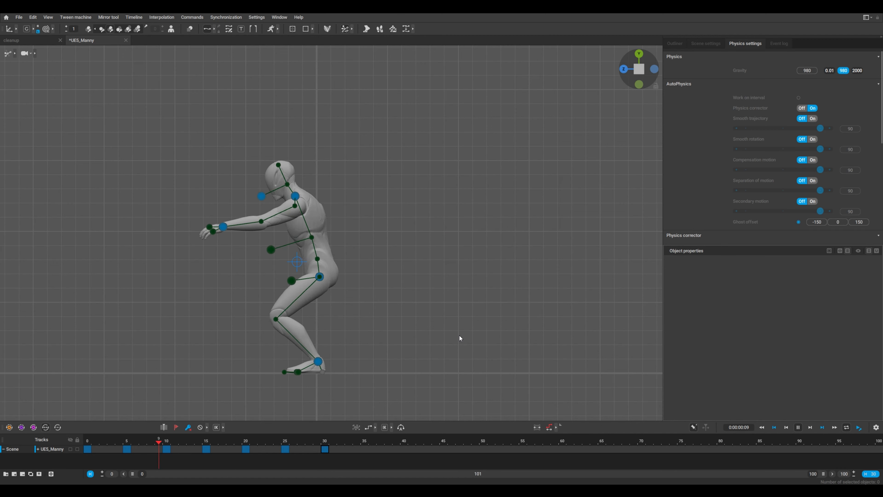
key("space")
left_click_drag(332, 441, 320, 462)
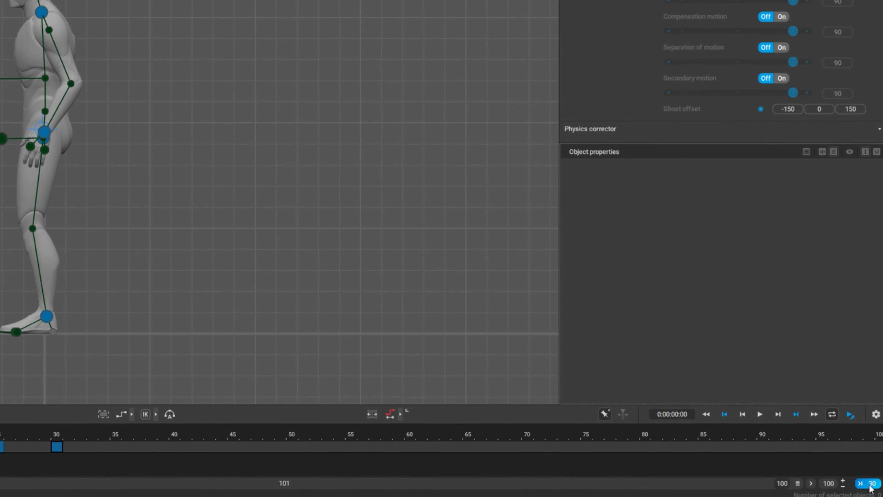
left_click(872, 475)
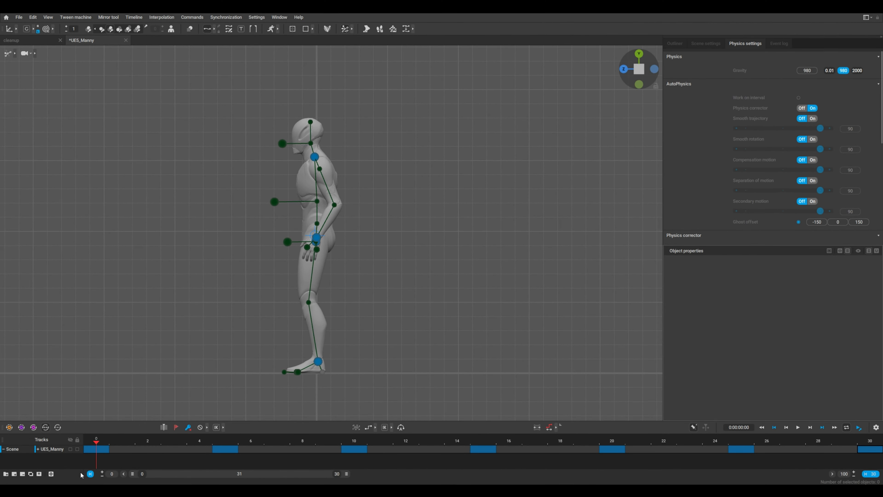
key("space")
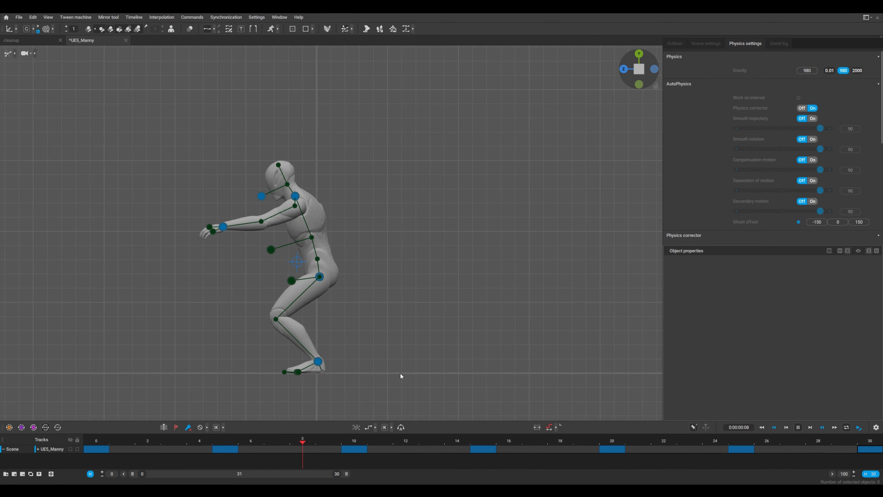
key("space")
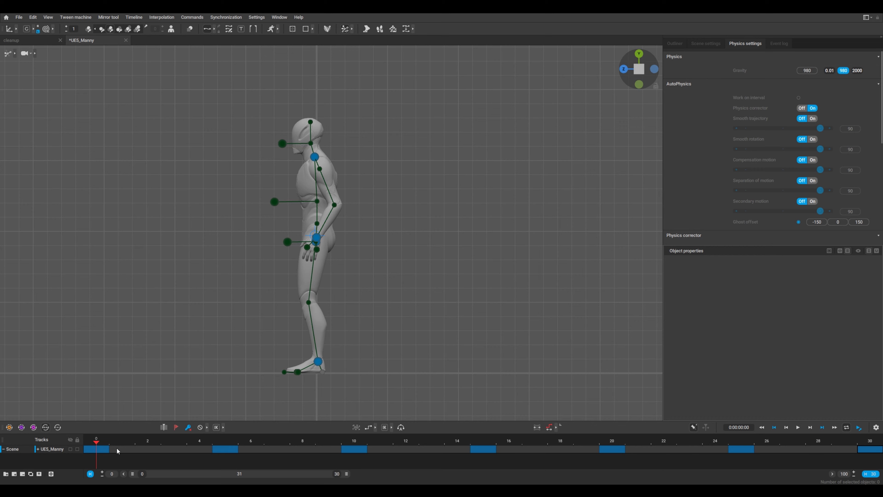
Select the timeline interval from frame 0 to 30 and apply Auto interpolation to it
left_click_drag(115, 451, 807, 448)
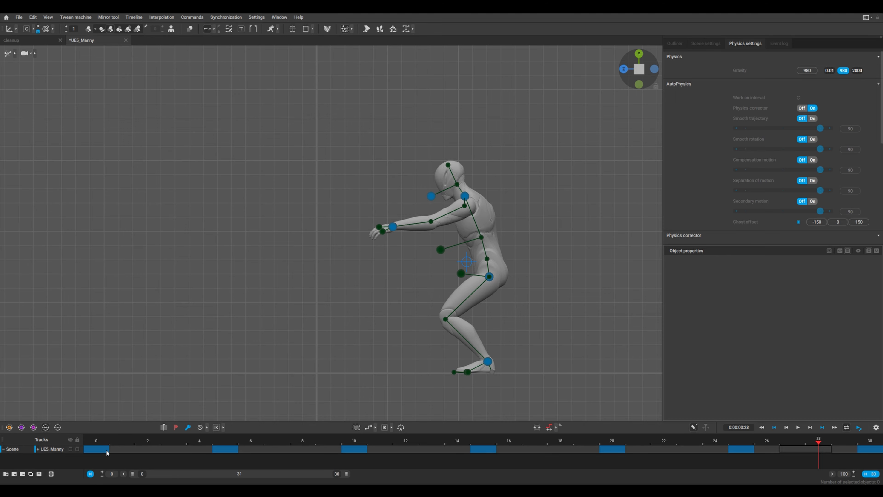
left_click_drag(89, 451, 871, 451)
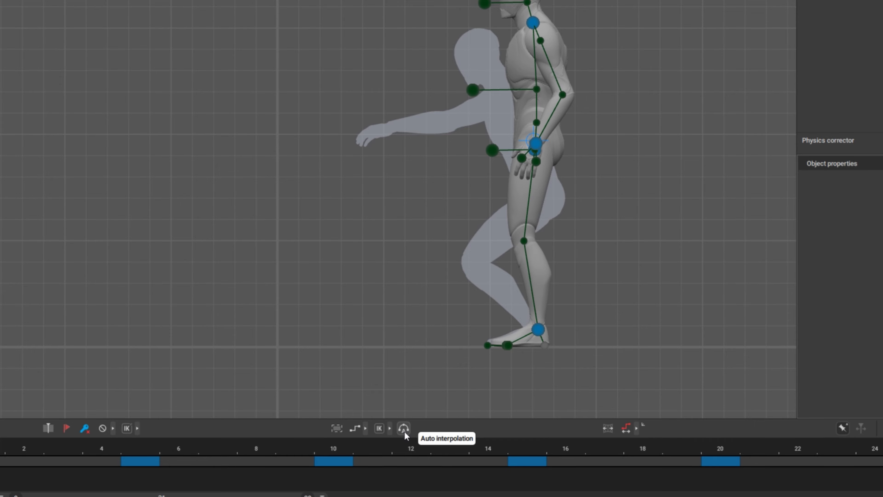
left_click(404, 430)
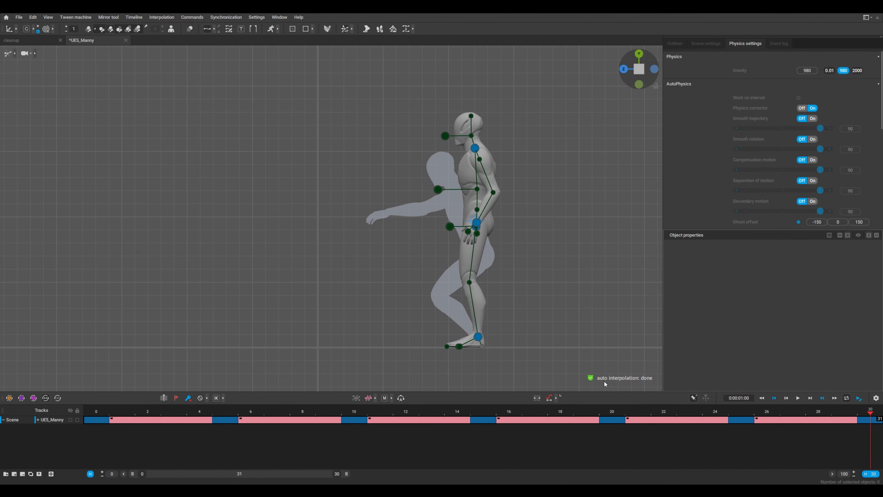
Hide the body controllers, turn off the ghosts and play back the interpolated backflip
key("space")
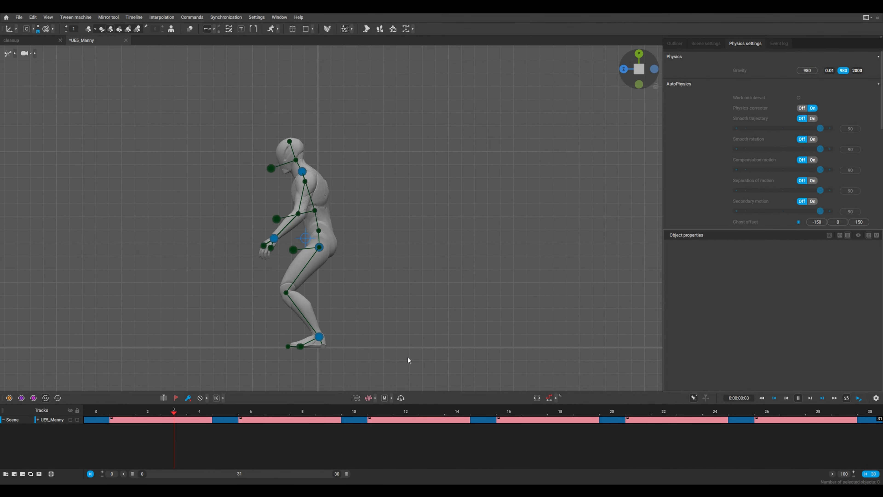
key("y")
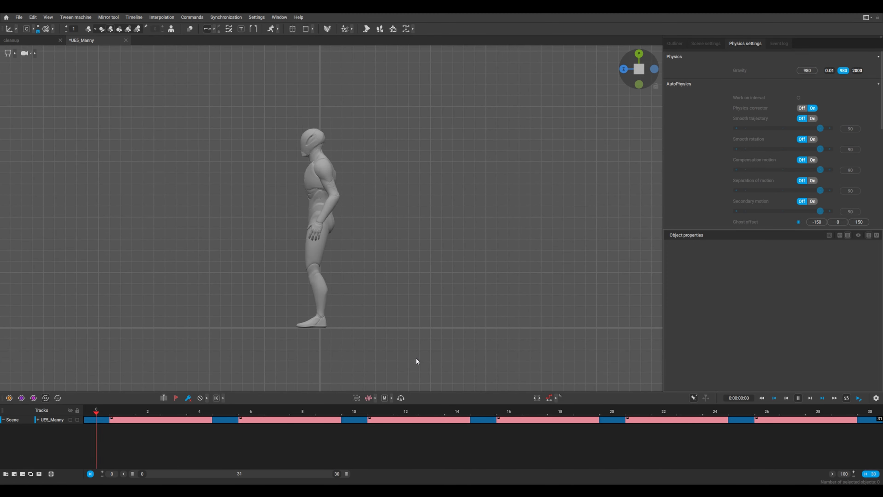
left_click(315, 413)
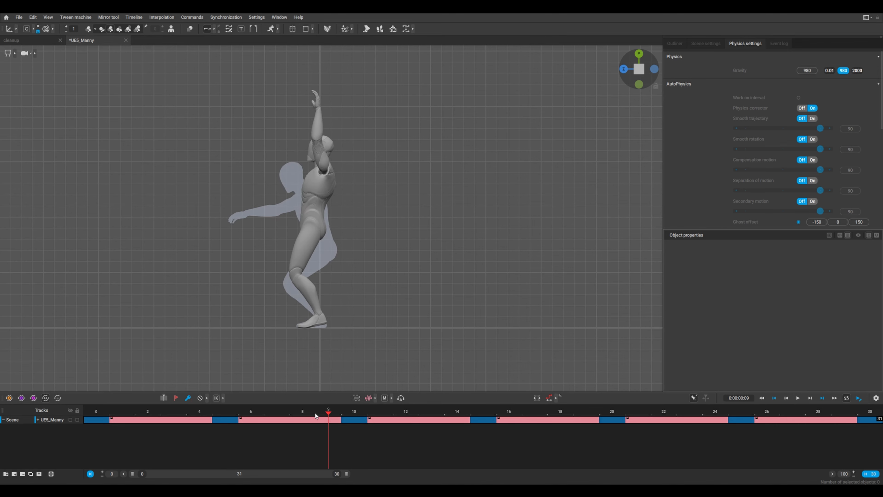
left_click_drag(315, 413, 513, 424)
left_click(89, 29)
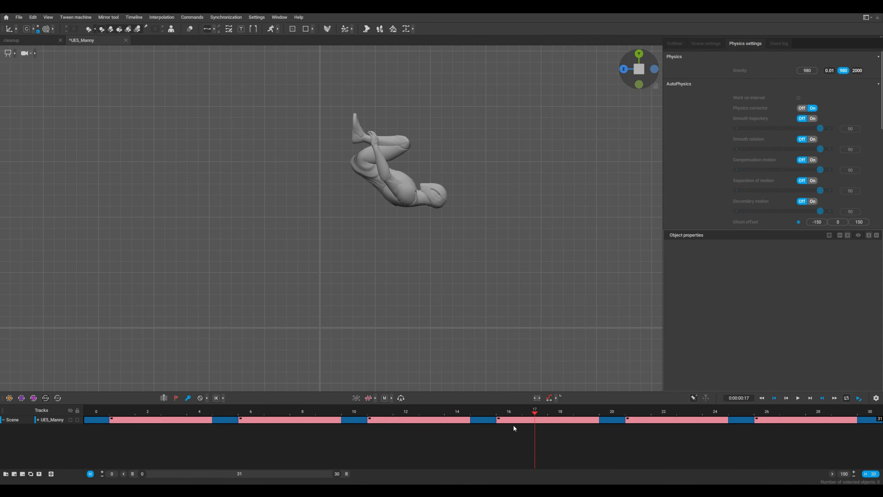
key("space")
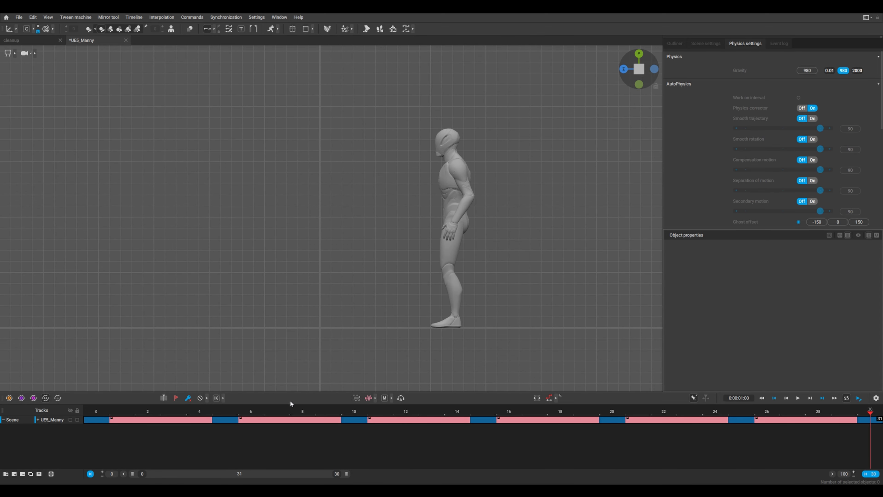
Shorten the interpolated interval after the frame 15 keyframe by two frames
left_click_drag(95, 419, 559, 419)
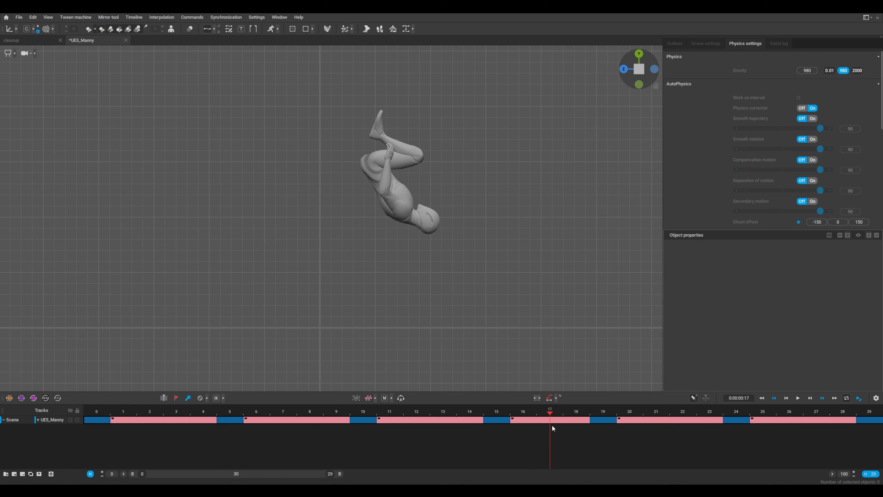
key("minus")
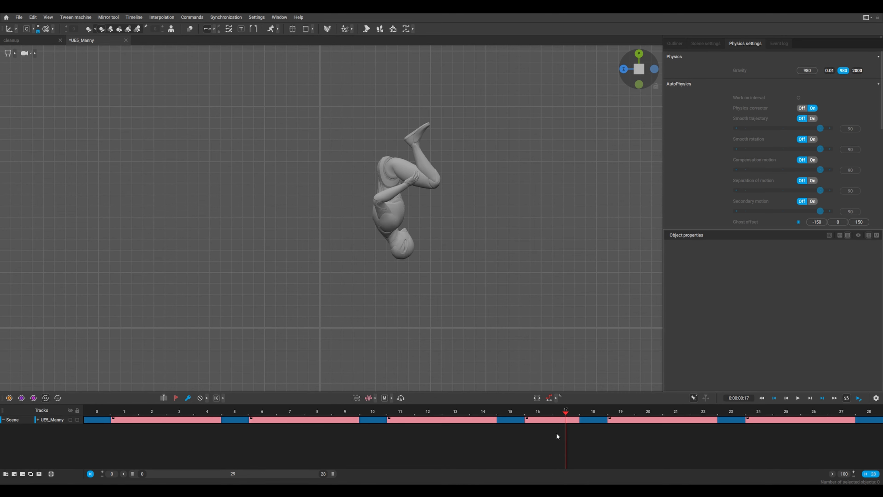
left_click_drag(555, 433, 522, 418)
Lengthen the interval after frame 15 until its closing keyframe falls on frame 24
key("plus")
key("plus")
key("plus")
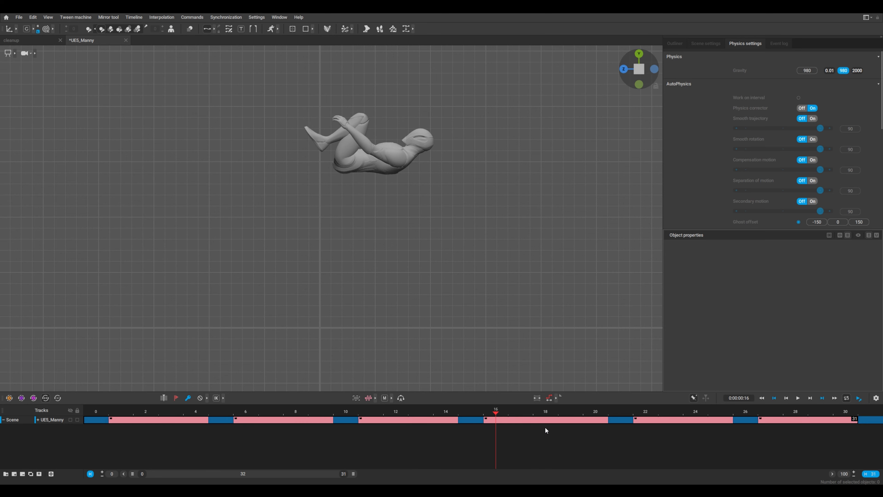
key("plus")
key("plus")
key("plus")
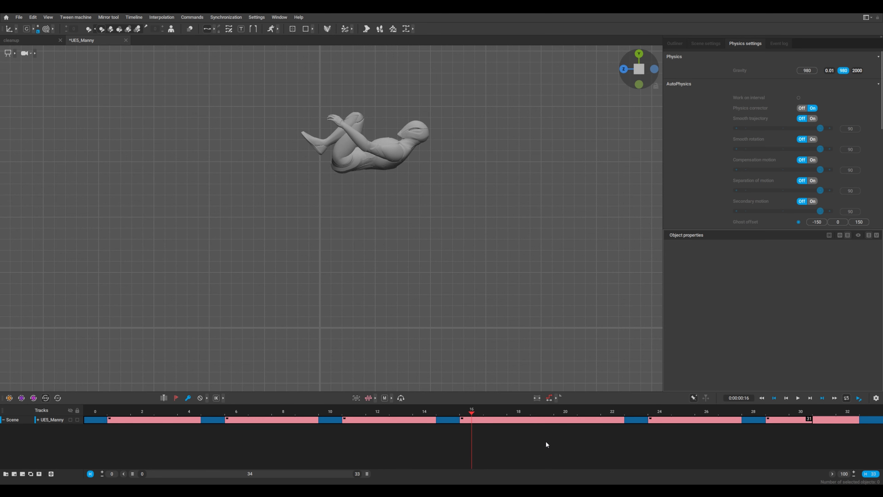
key("Down")
key("Down")
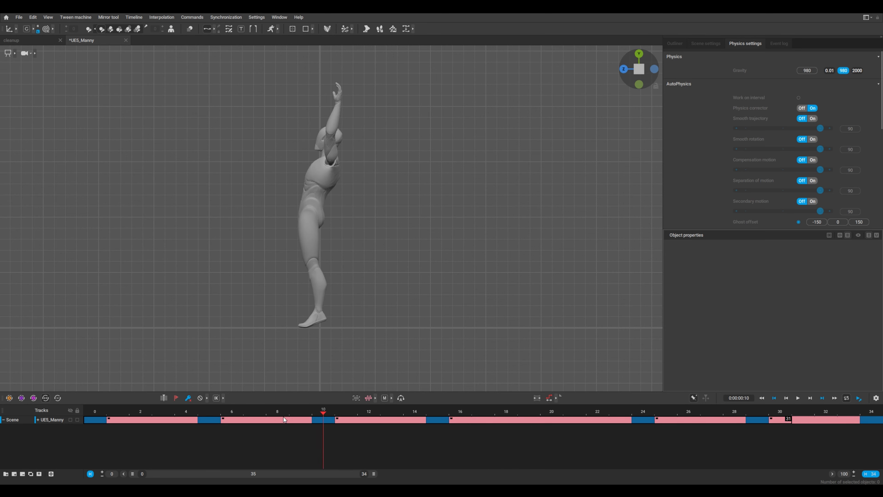
Remove three frames from the interpolated interval that follows frame 15
key("Up")
key("minus")
key("minus")
key("minus")
key("minus")
Add single frames to the other intervals so the keyframes fall on frames 5, 11, 16, 22, 28 and 34
left_click_drag(474, 412, 534, 417)
key("plus")
left_click(629, 410)
key("plus")
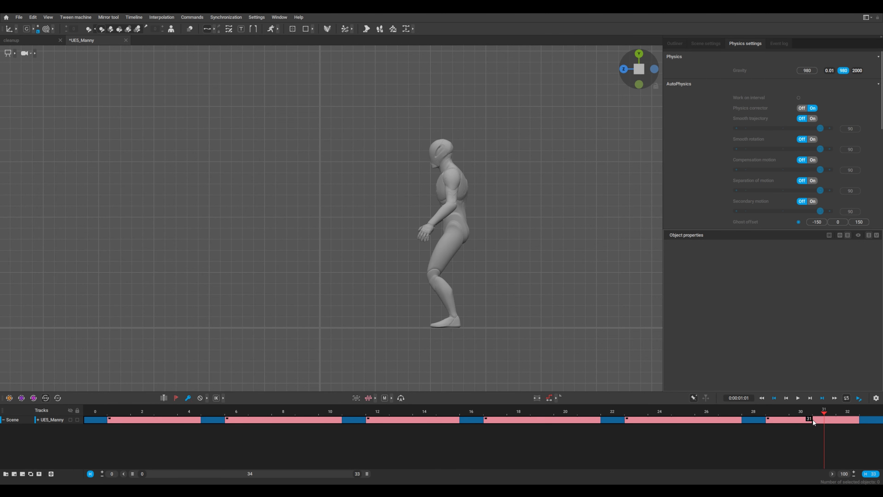
key("plus")
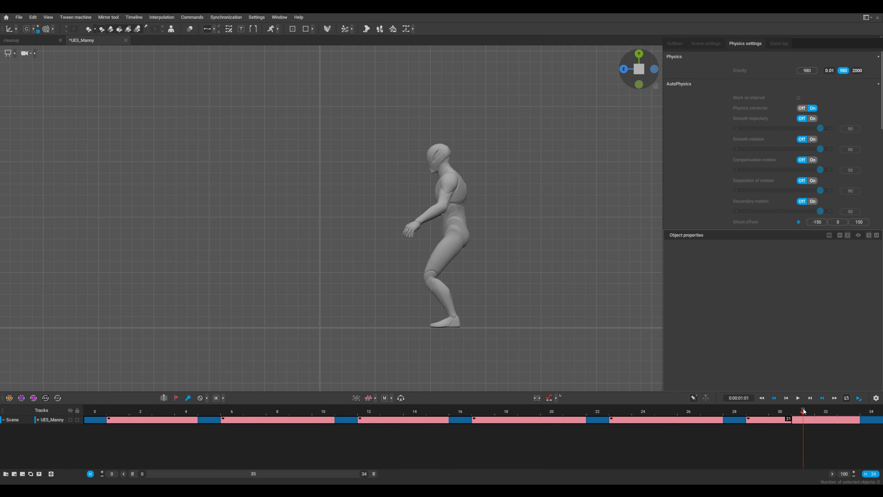
Play back the retimed backflip, stop at frame 8 and show the body controllers
key("space")
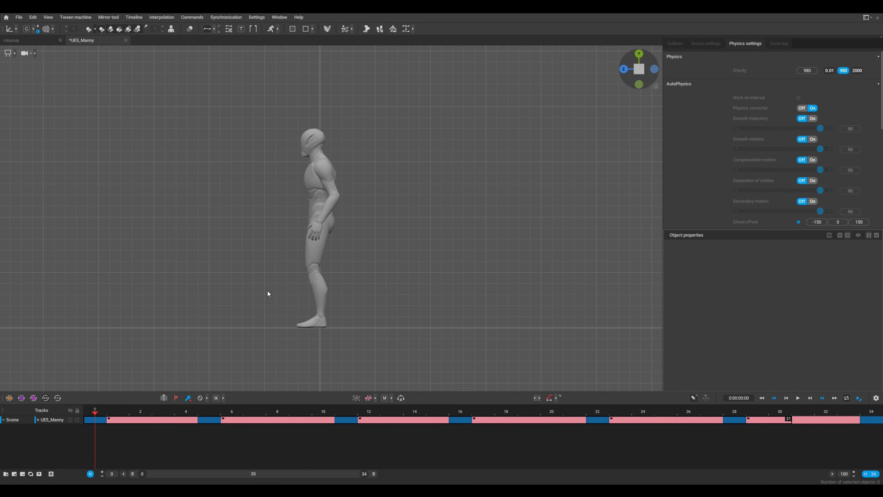
key("space")
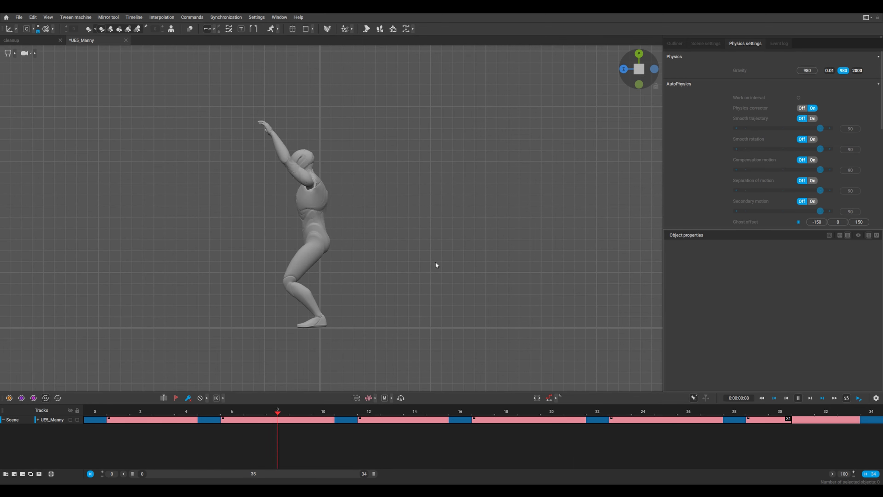
key("space")
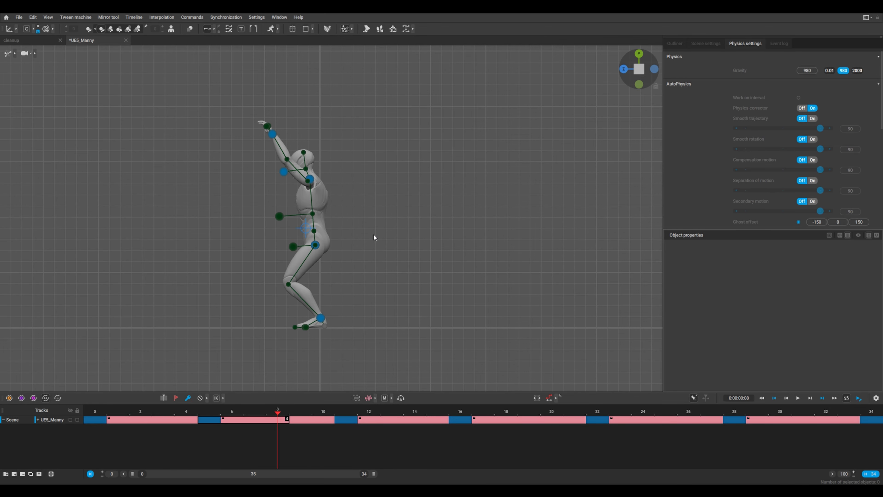
Select the center of mass and scrub through the backflip to examine its trajectory
left_click(306, 229)
left_click_drag(96, 423, 57, 448)
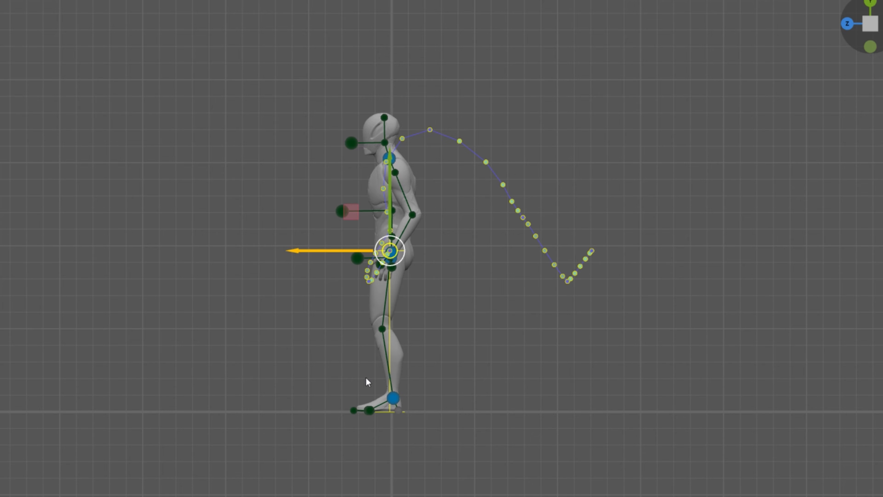
left_click_drag(94, 418, 279, 418)
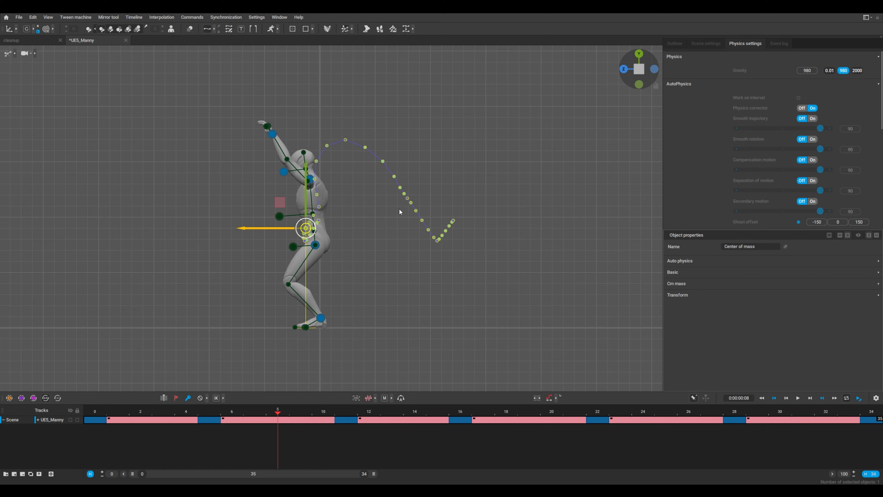
left_click_drag(278, 417, 780, 412)
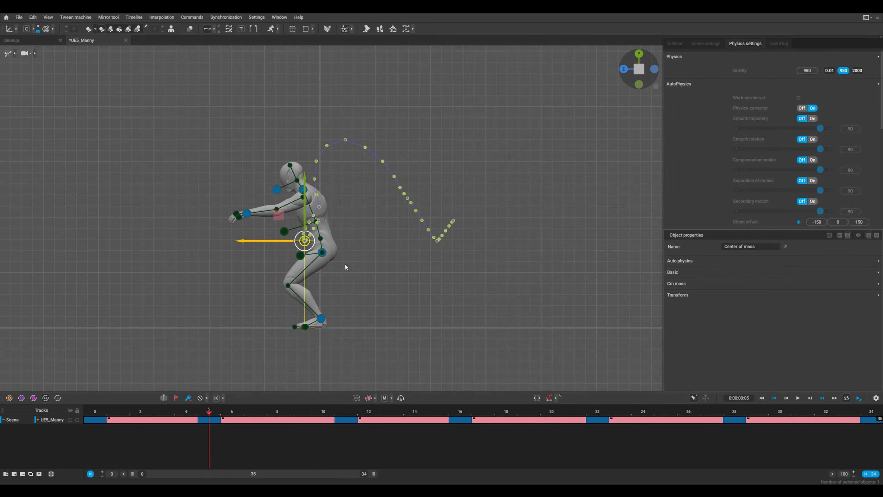
Turn on AutoPhysics and play back the green physics ghost beside the character
left_click(274, 30)
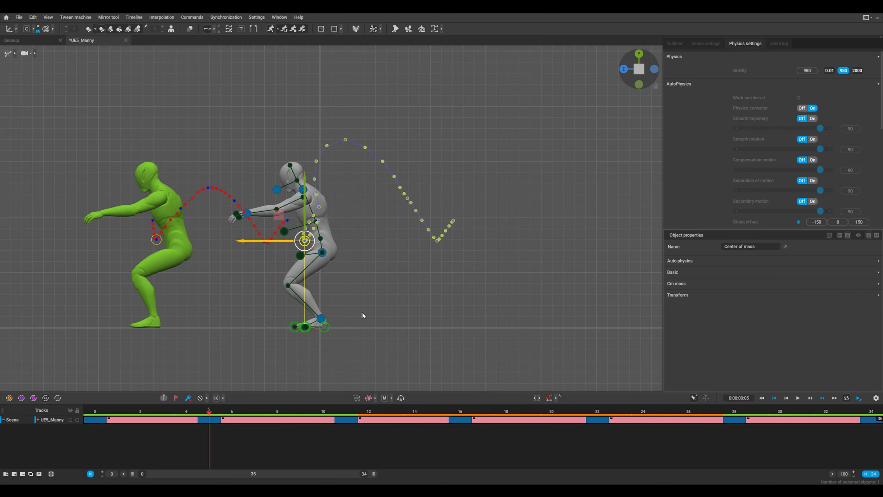
key("End")
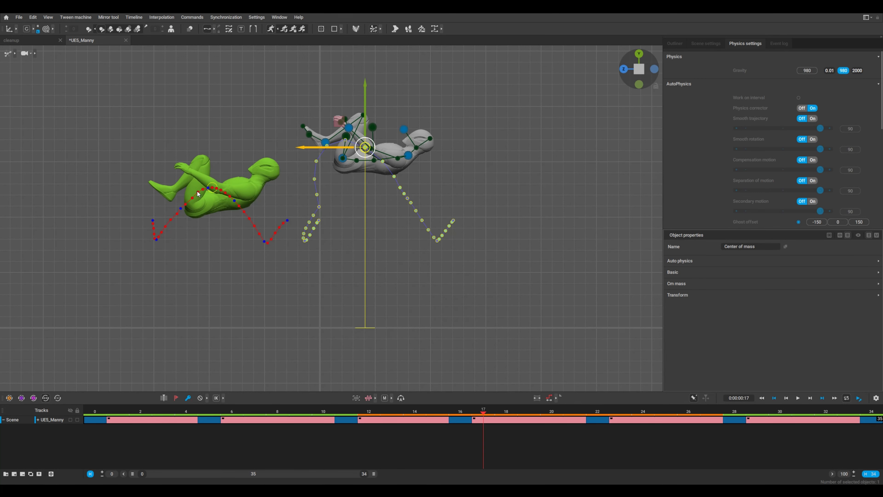
key("space")
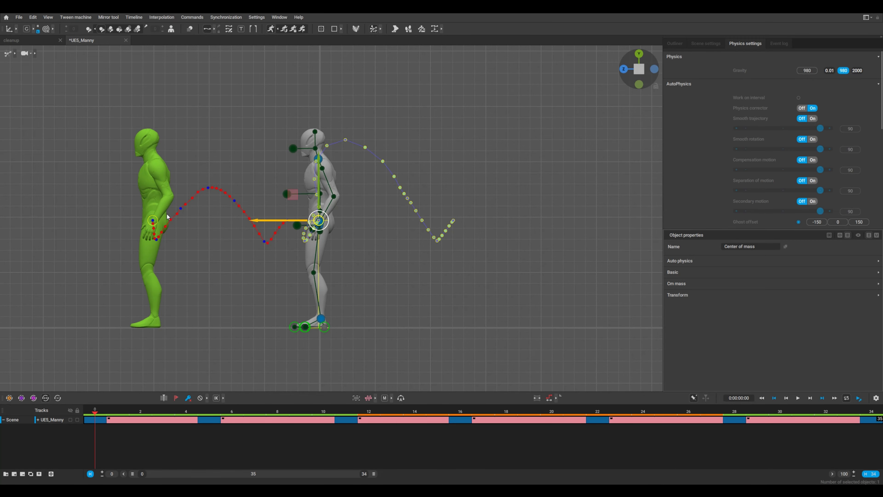
key("space")
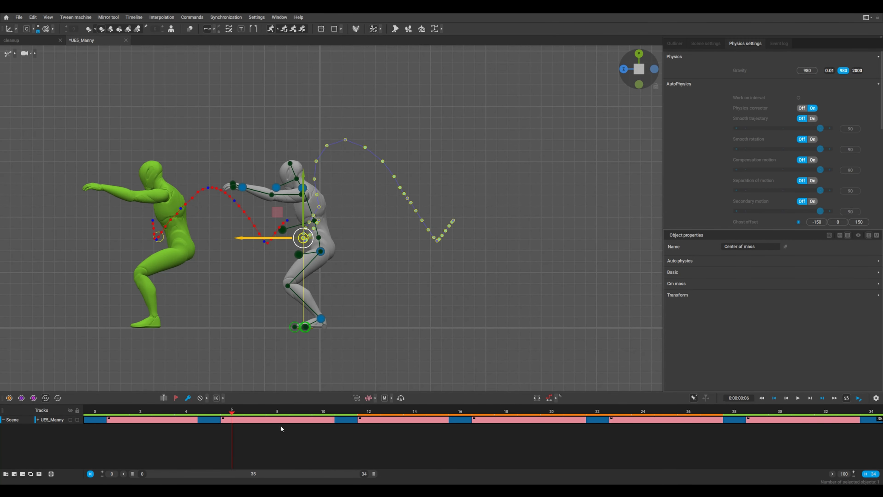
Lengthen the takeoff interval after frame 11 by three frames so its closing keyframe falls on frame 19
left_click_drag(244, 413, 353, 418)
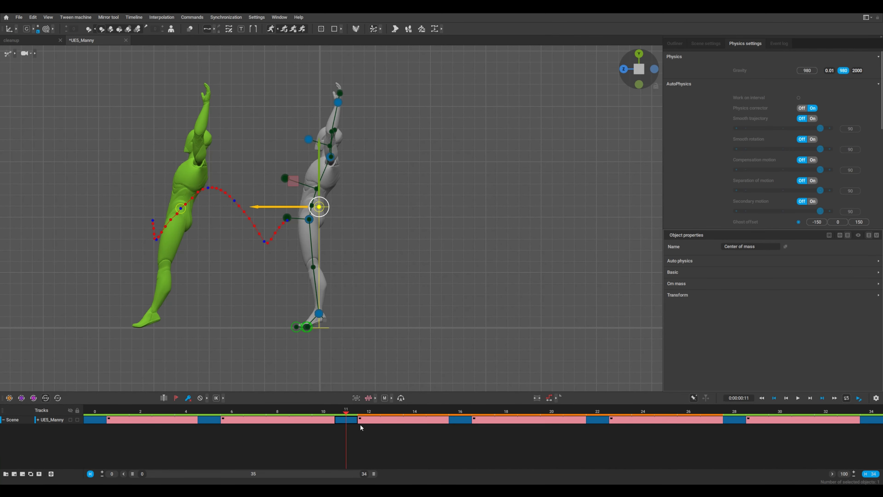
left_click_drag(353, 411, 410, 432)
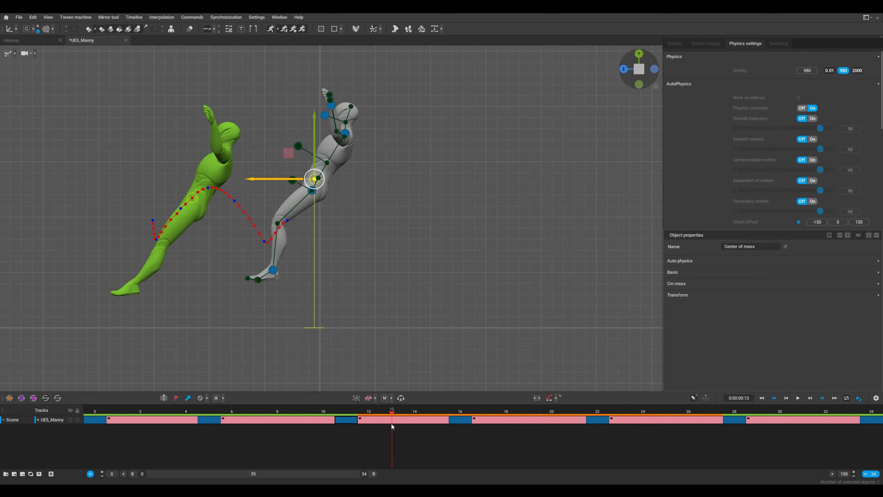
left_click(353, 413)
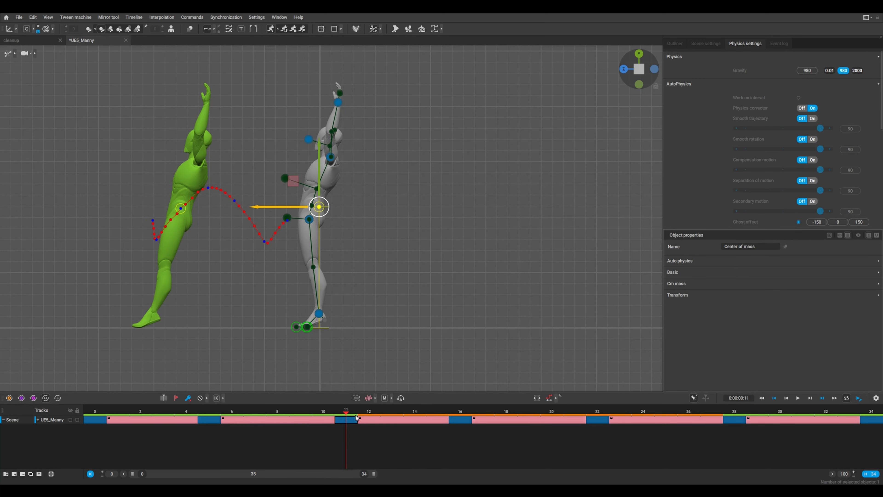
key("plus")
key("plus")
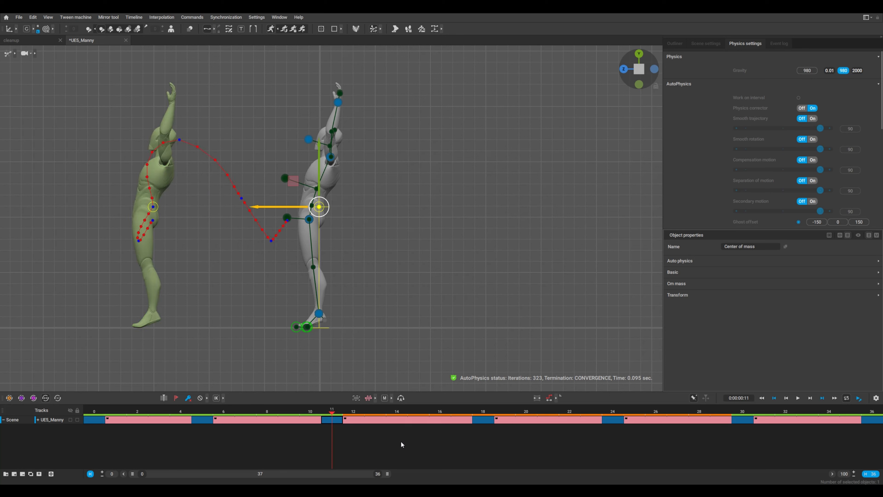
key("plus")
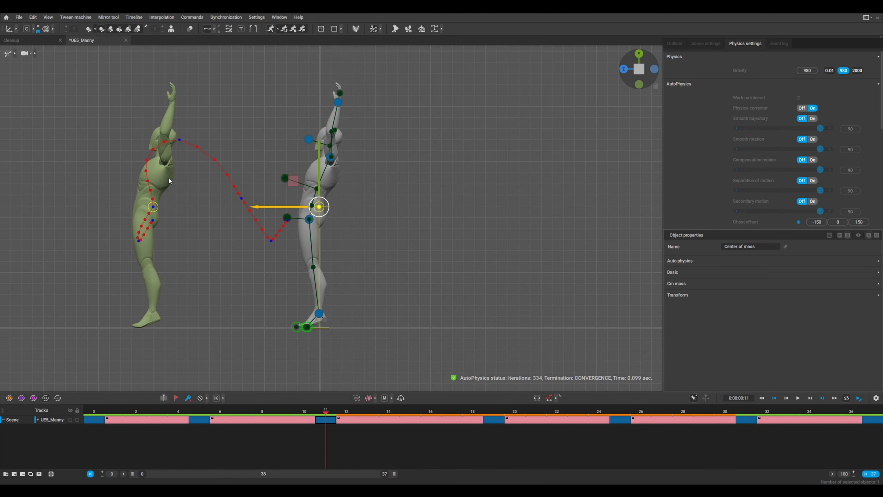
Even out the airborne and landing intervals so the keyframes fall on frames 18, 25, 32 and 39, and play back the animation
left_click_drag(340, 413, 637, 445)
key("plus")
key("plus")
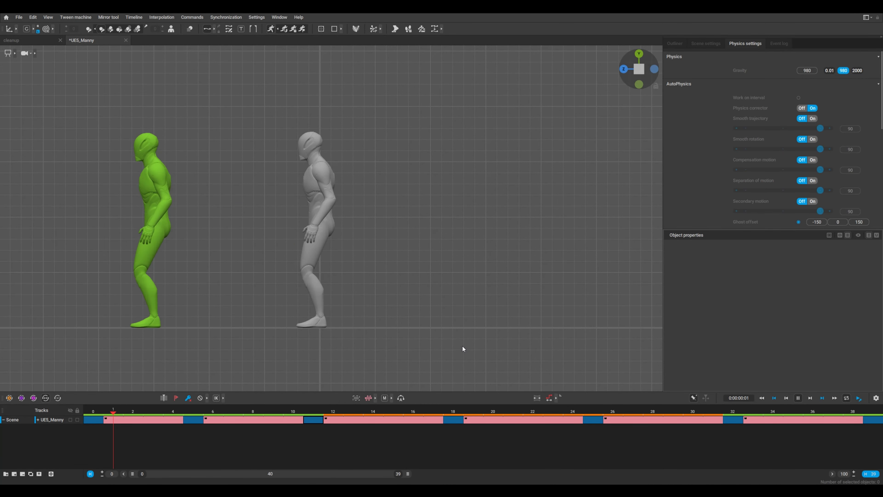
key("space")
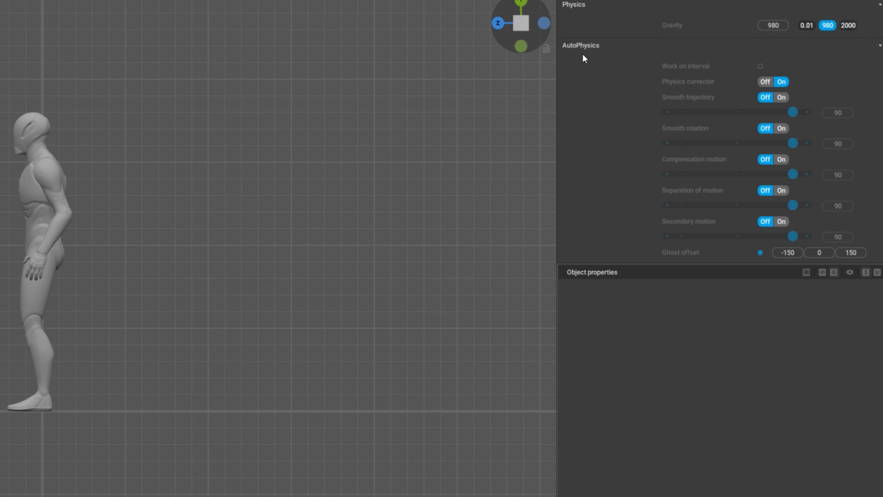
Turn on Smooth trajectory with a value of 41 and play back the ghost's motion
left_click_drag(747, 112, 715, 113)
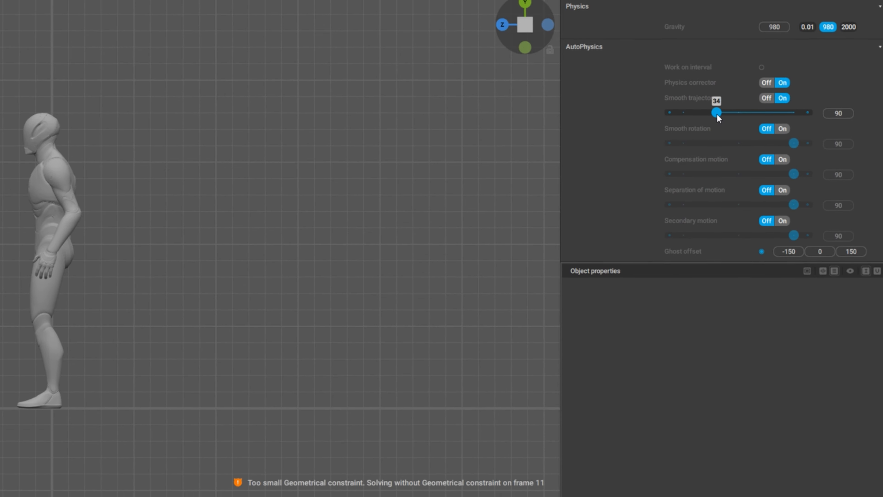
key("5")
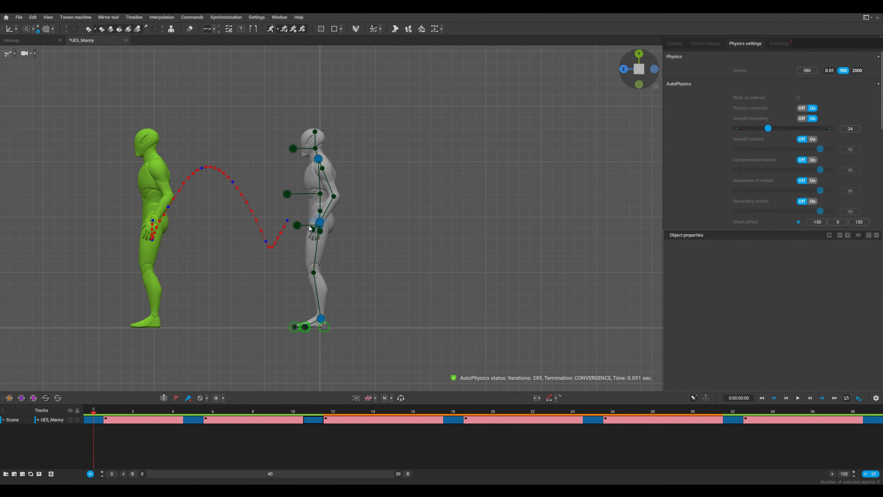
left_click(317, 220)
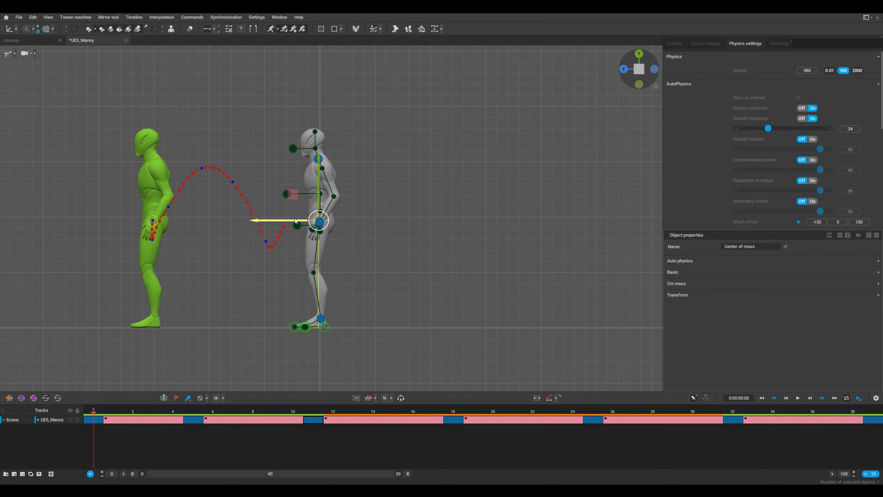
mouse_move(768, 129)
left_mouse_down()
mouse_move(826, 132)
mouse_move(772, 131)
left_mouse_up()
key("space")
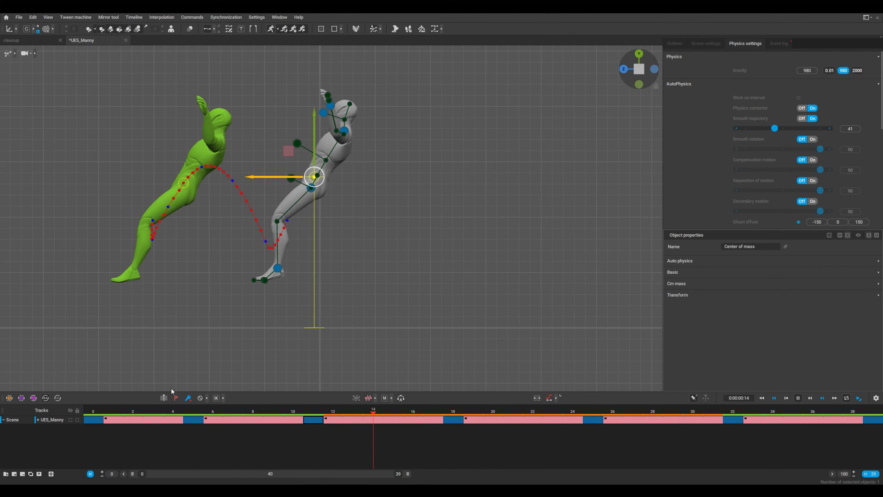
left_click(308, 270)
key("space")
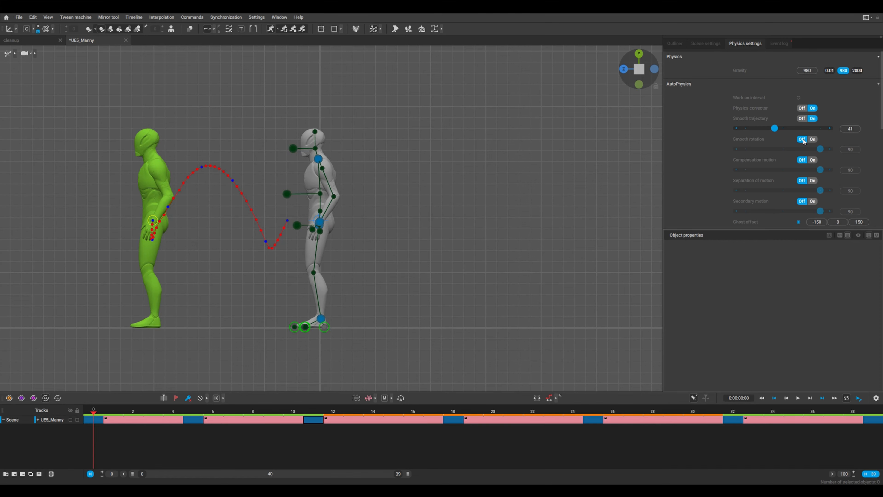
Turn on Smooth rotation with a value of 37 and review the backflip
left_click_drag(822, 149, 771, 149)
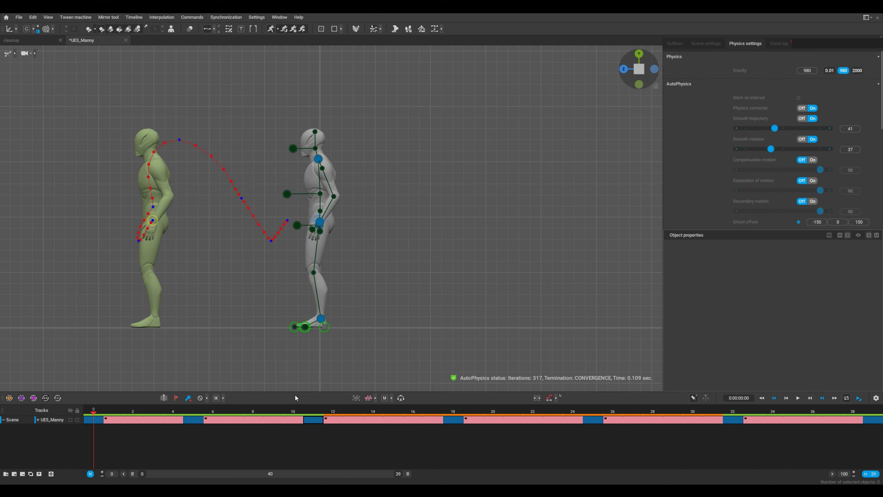
left_click_drag(317, 408, 790, 422)
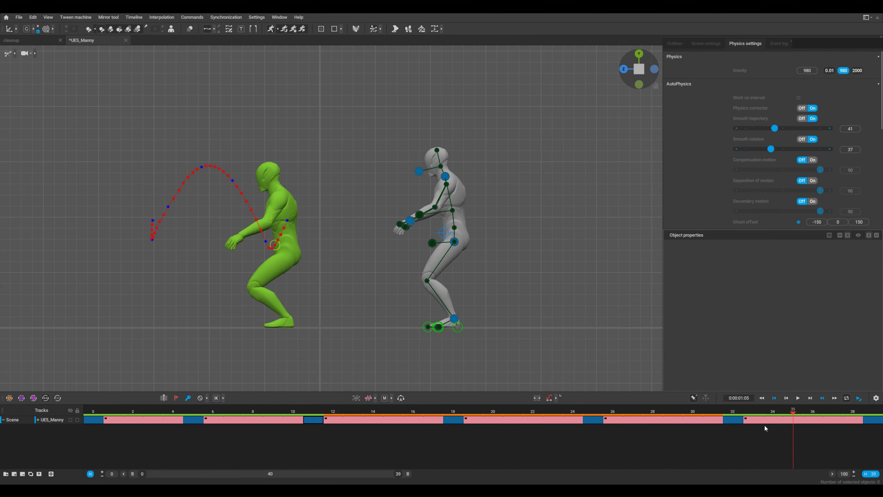
key("space")
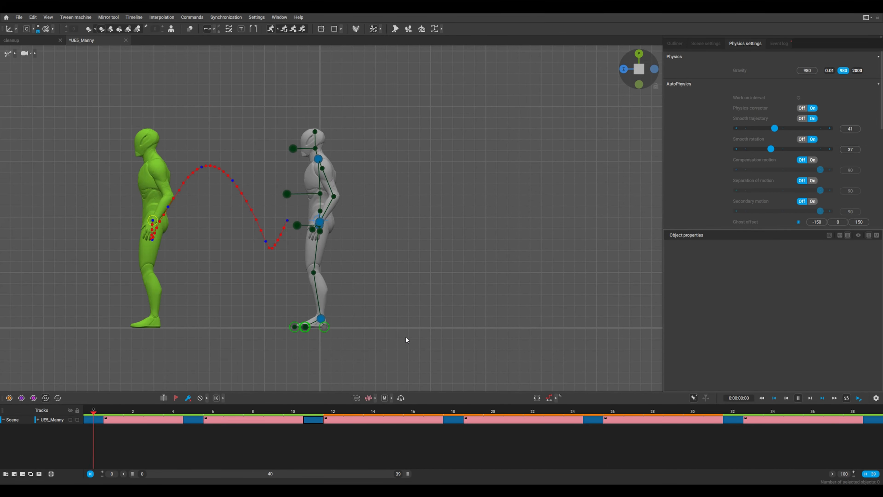
key("space")
Turn on Compensation motion with a value of 24 and play back the animation
left_click(807, 161)
left_click_drag(820, 170, 757, 172)
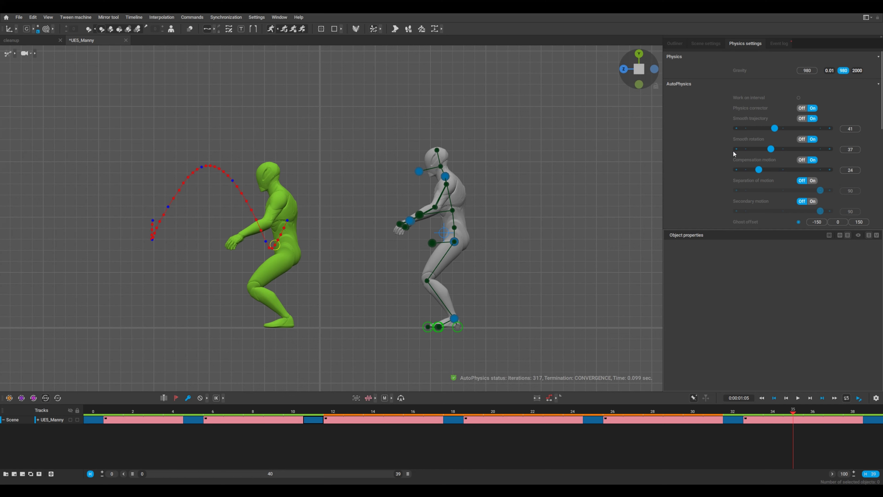
key("space")
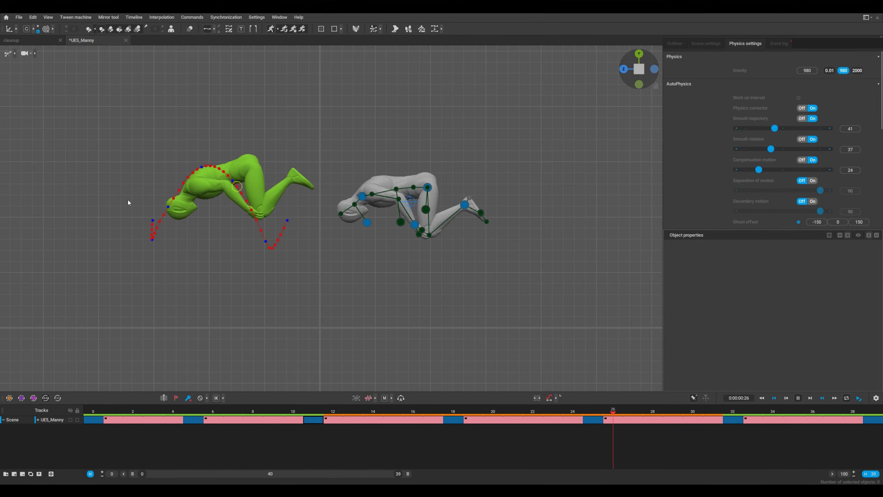
key("space")
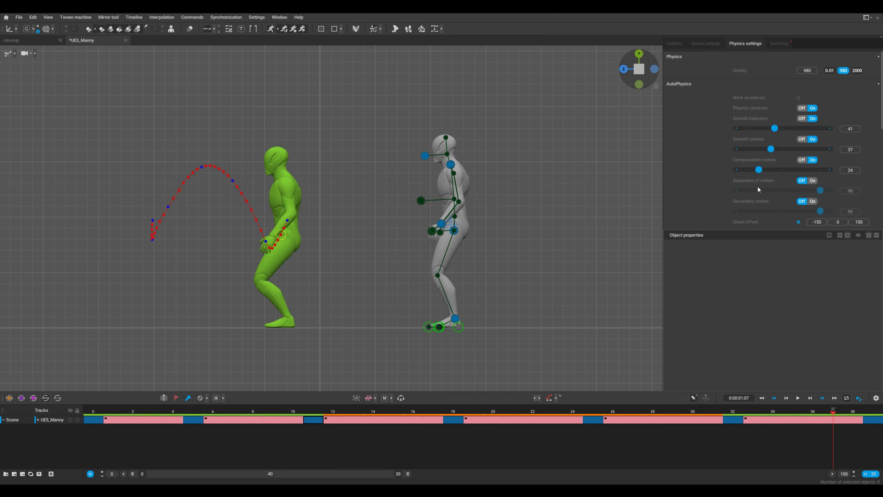
Turn on Secondary motion with a value of 27 and preview the ghost
scroll(747, 193, "down", 1)
left_click(760, 188)
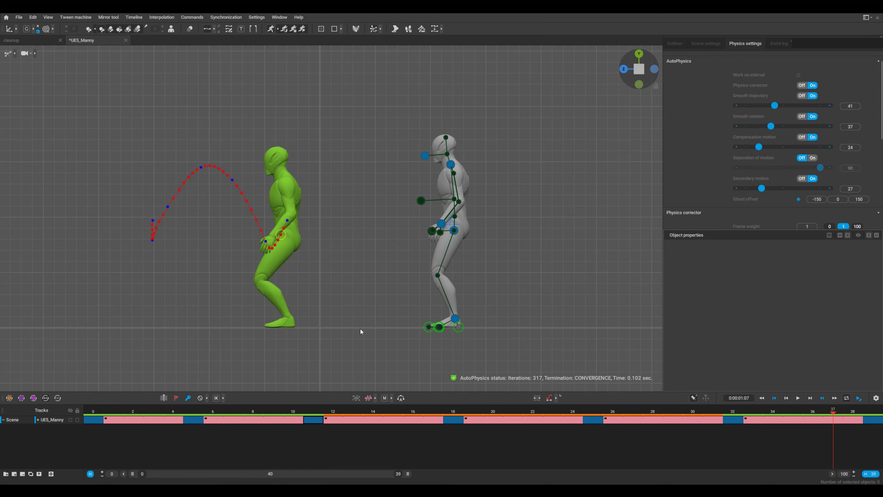
right_click_drag(303, 262, 244, 206)
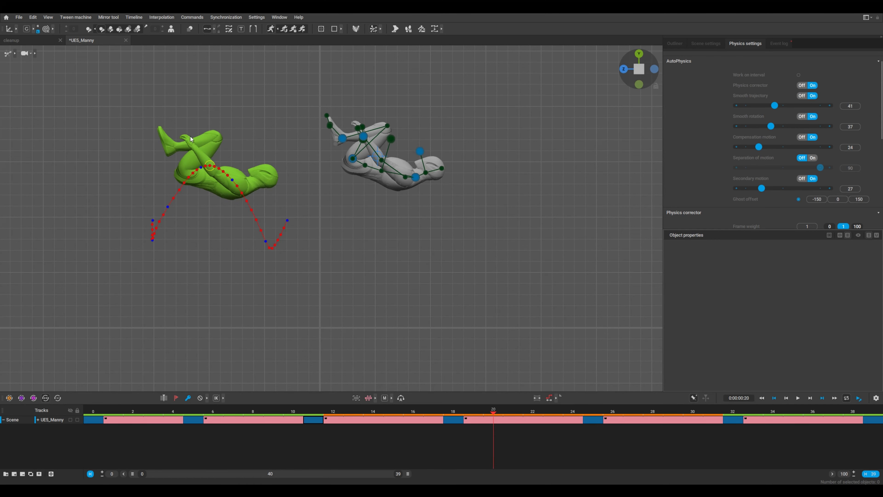
Scrub and play through the whole backflip to compare the physics ghost with the original poses up to the landing
left_click_drag(452, 413, 579, 420)
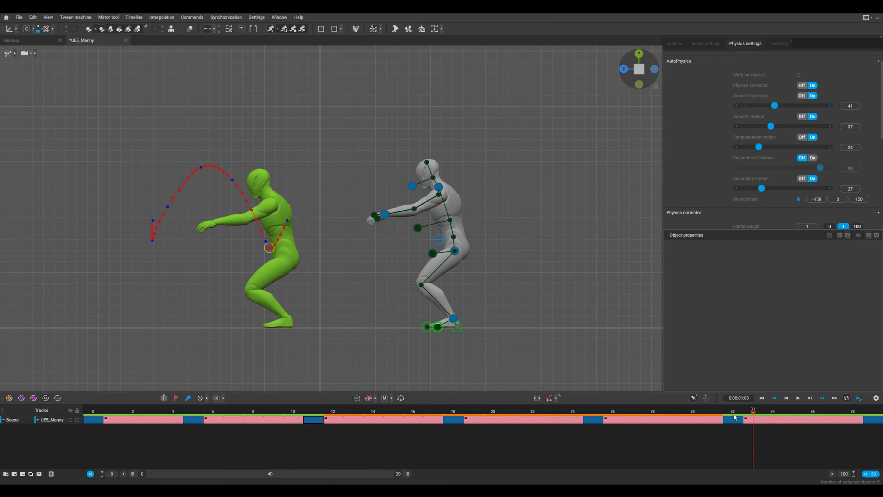
left_click_drag(734, 416, 119, 426)
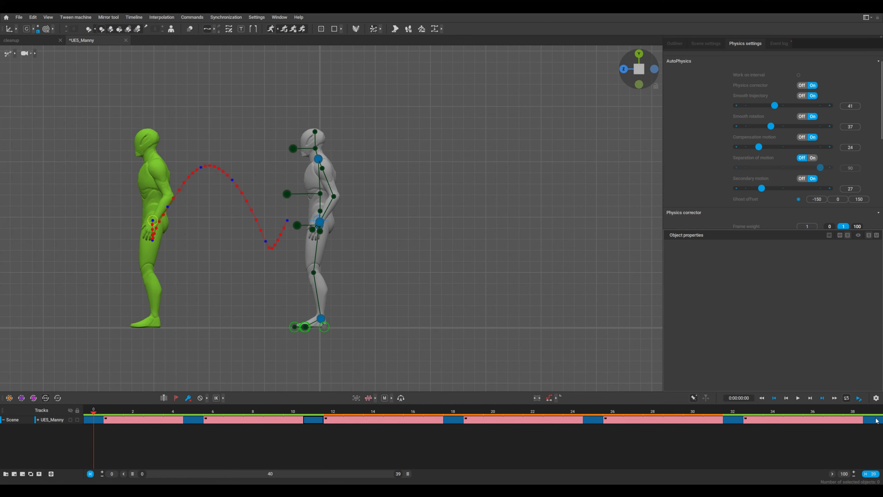
left_click_drag(73, 439, 97, 415)
left_click_drag(158, 416, 505, 415)
key("space")
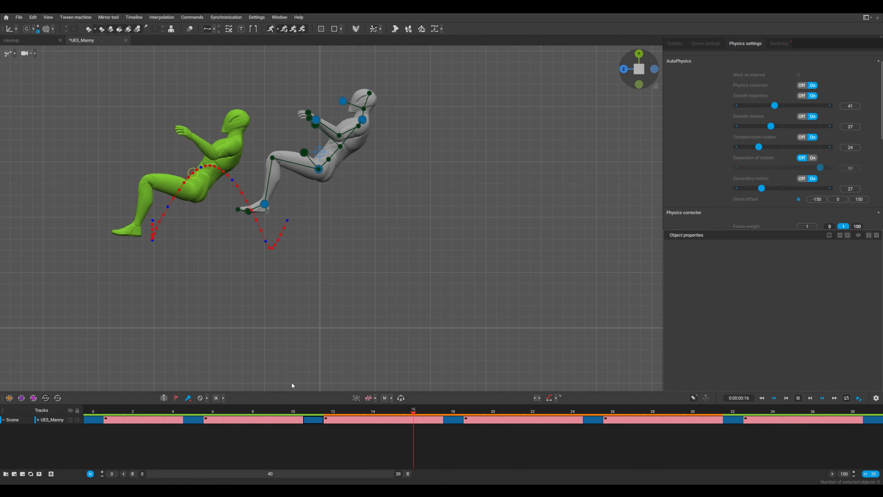
key("space")
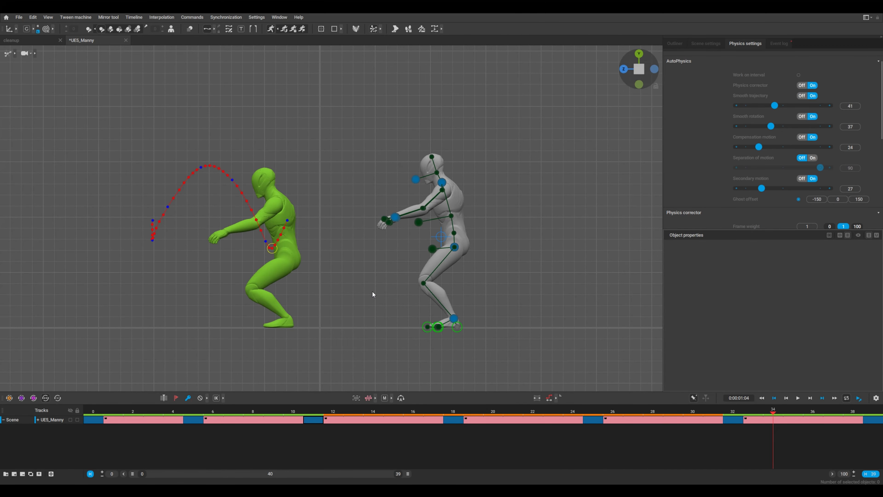
left_click(289, 413)
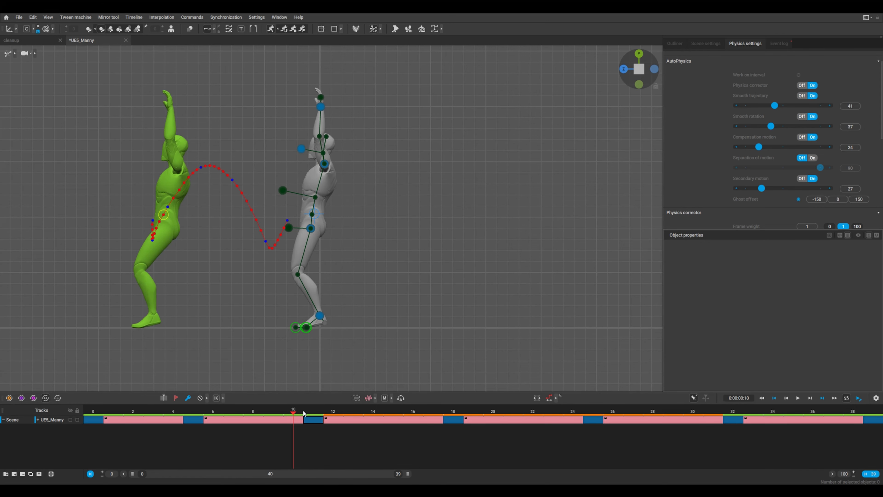
left_click(313, 412)
left_click_drag(318, 413, 731, 424)
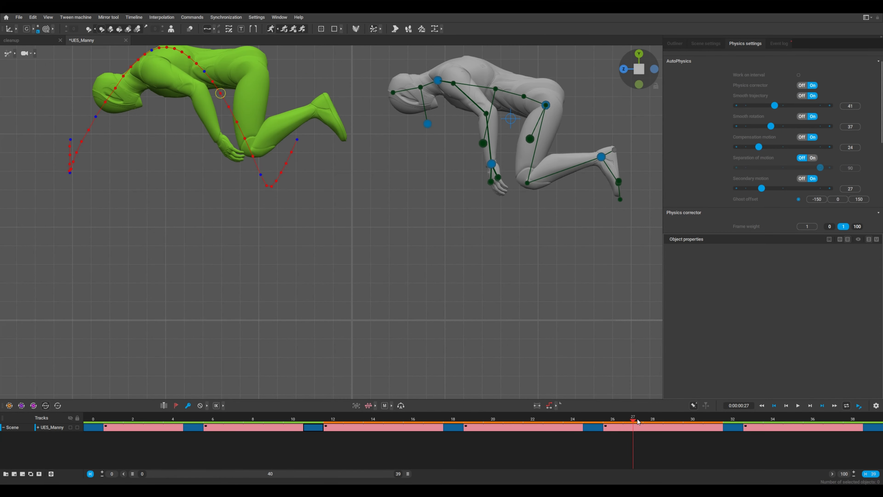
Add a keyframe at frame 29 and lower the character's feet toward the ground for the landing
left_click_drag(636, 422, 672, 423)
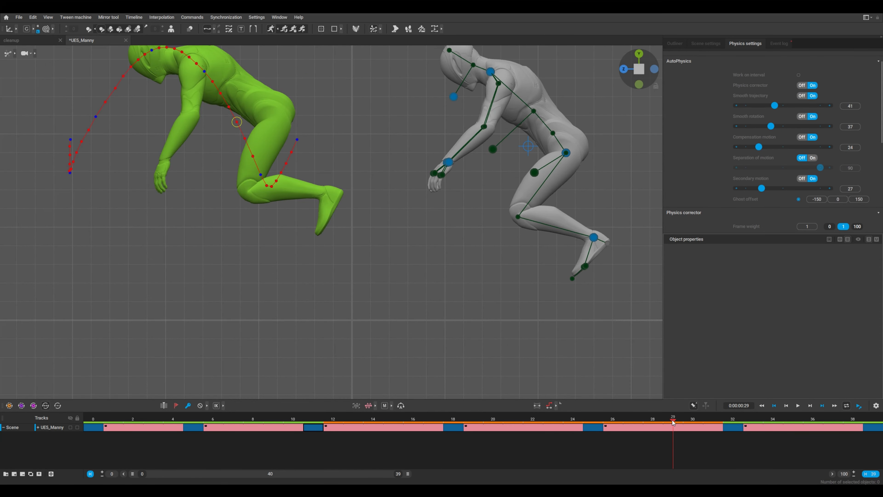
left_click(675, 427)
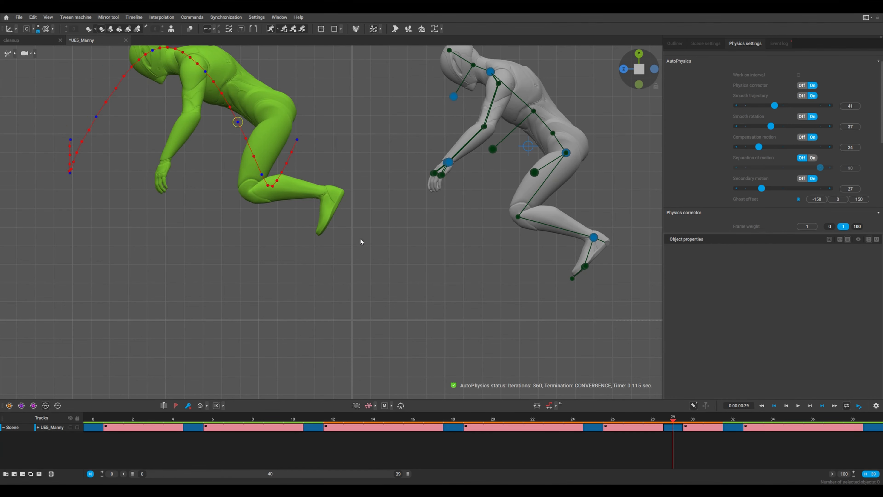
middle_click_drag(623, 262, 520, 249)
left_click(492, 255)
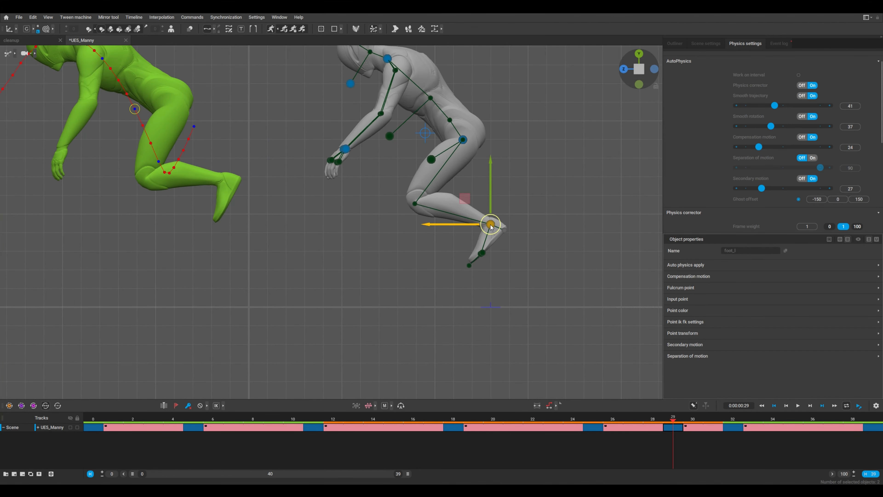
left_click_drag(490, 227, 480, 402)
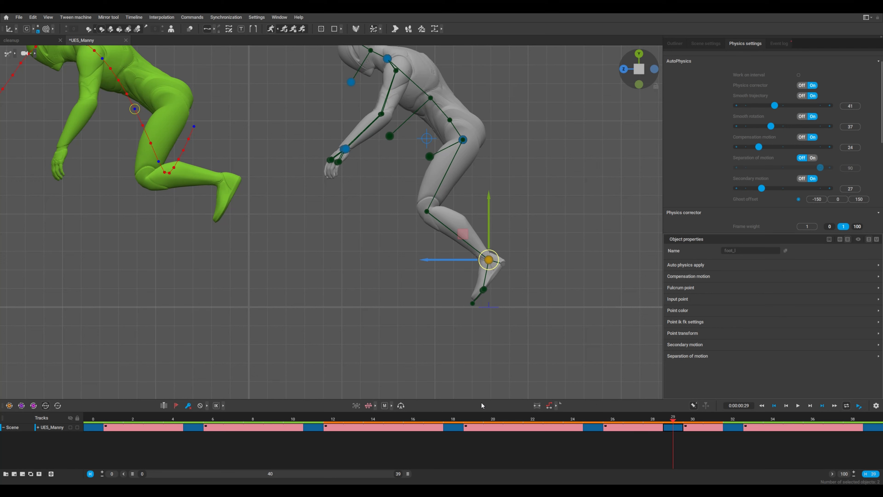
Refine the frame 29 foot pose against the frame 32 landing ghost, planting the toes on the ground and lowering the ankles
key("Right")
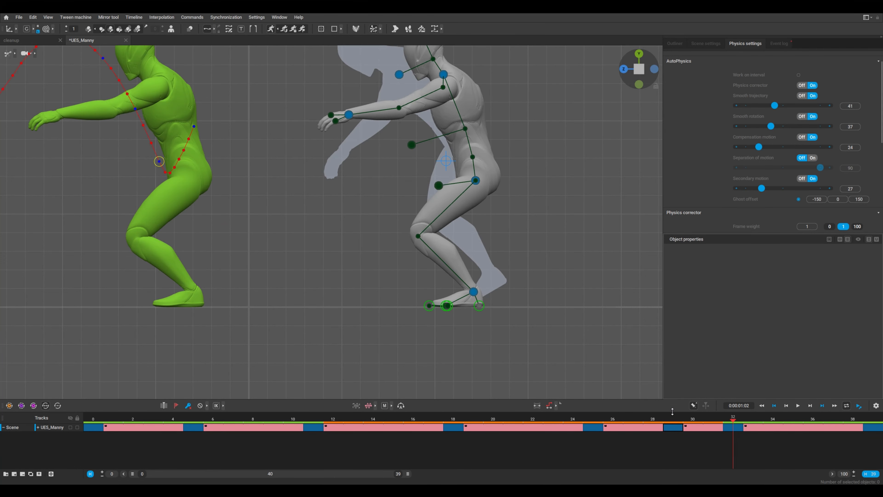
left_click(674, 421)
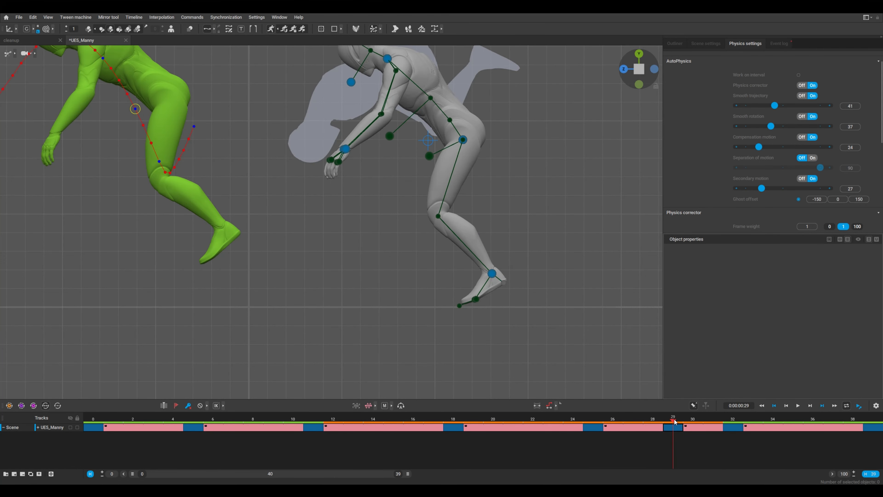
left_click(487, 281)
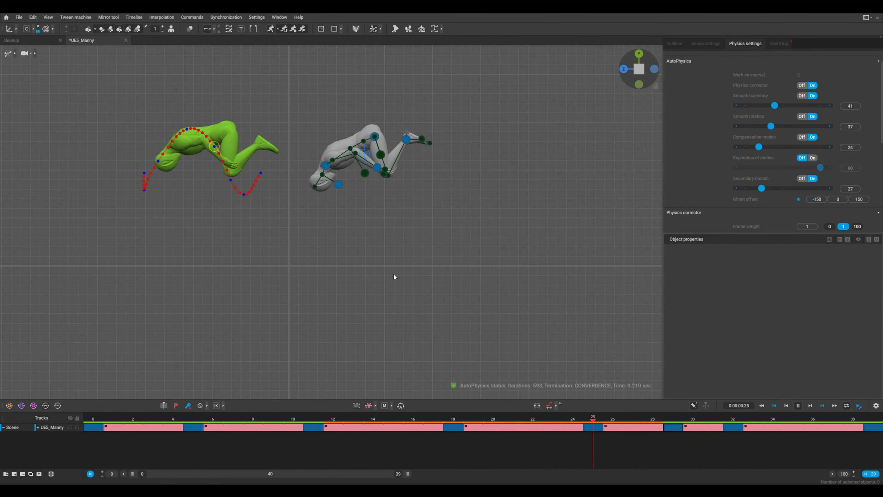
middle_click_drag(394, 273, 455, 286)
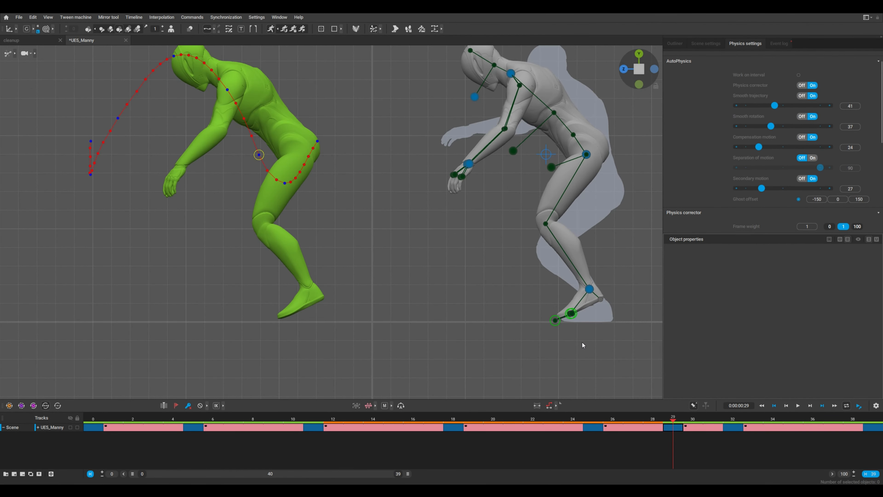
scroll(528, 308, "up", 5)
left_click(608, 290)
left_click_drag(632, 273, 605, 301)
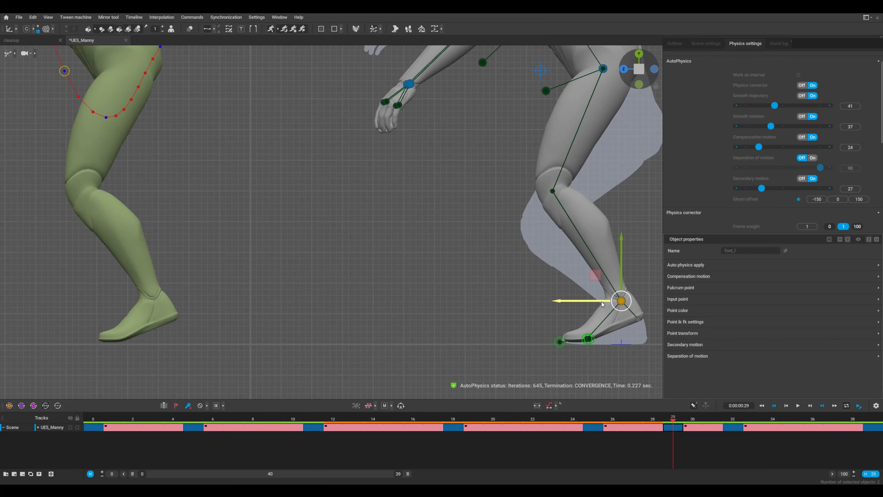
Play back the backflip to review the corrected landing and the physics trajectory
left_click(493, 310)
key("Right")
key("Right")
key("Right")
key("space")
scroll(515, 324, "down", 6)
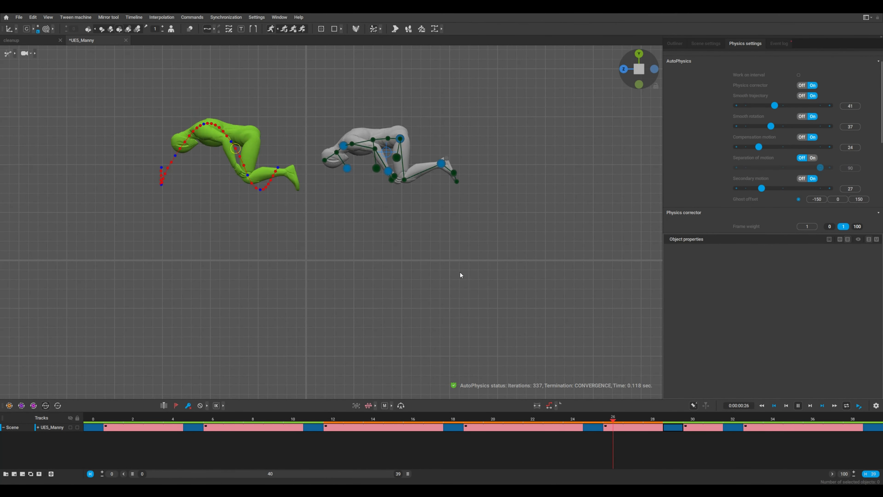
middle_click_drag(427, 256, 474, 283)
middle_click_drag(344, 212, 390, 242)
scroll(233, 152, "down", 2)
scroll(372, 201, "up", 2)
scroll(348, 223, "down", 1)
key("space")
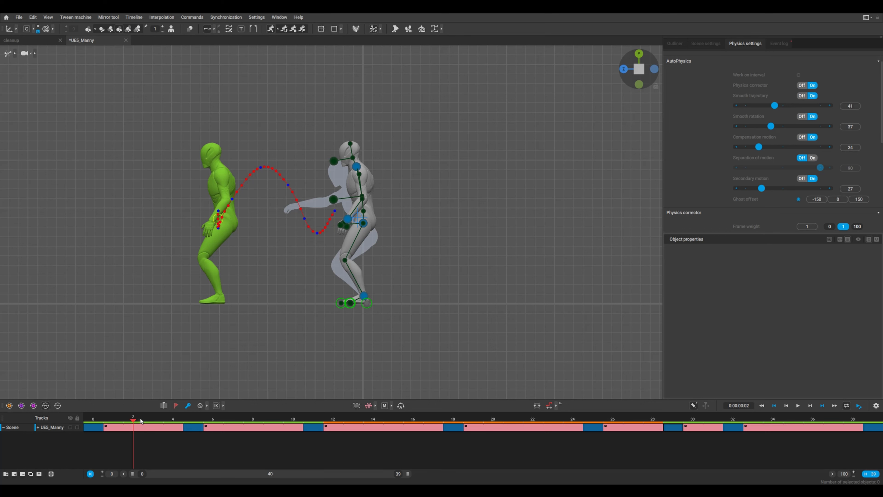
Scrub and play the animation from start to end to compare the green physics ghost with the keyed character
left_click_drag(141, 420, 150, 432)
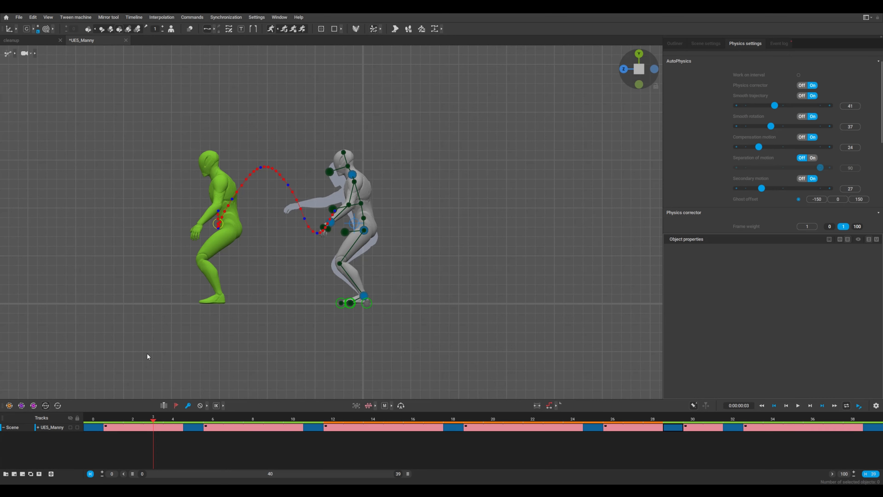
left_click_drag(153, 427, 881, 432)
key("space")
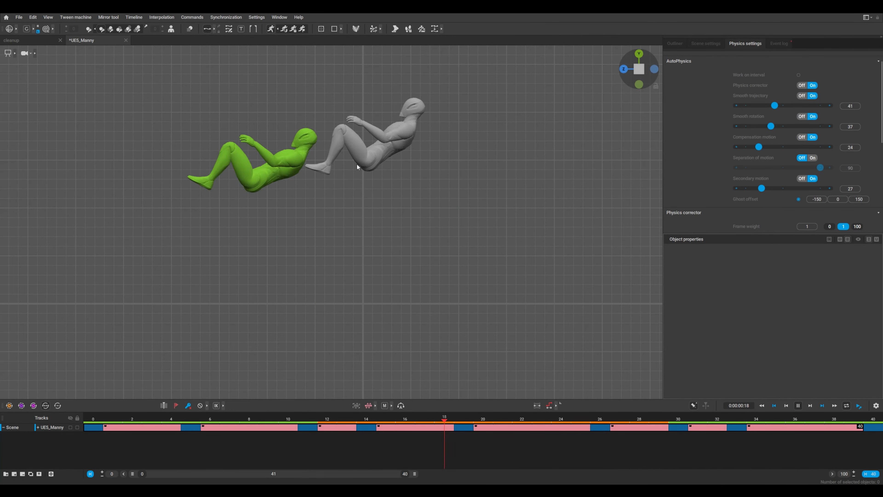
key("space")
left_click_drag(261, 417, 92, 415)
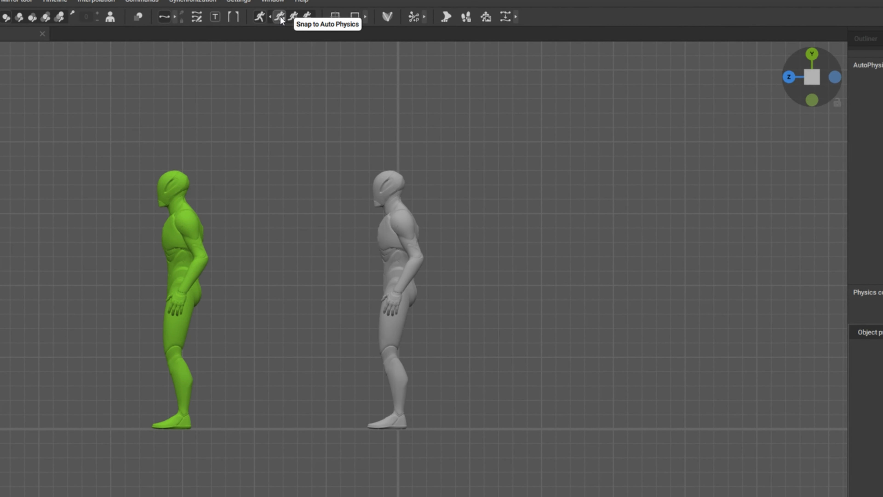
Snap the animation to AutoPhysics, accept turning off the one-time motion options, and play back the result
left_click(280, 17)
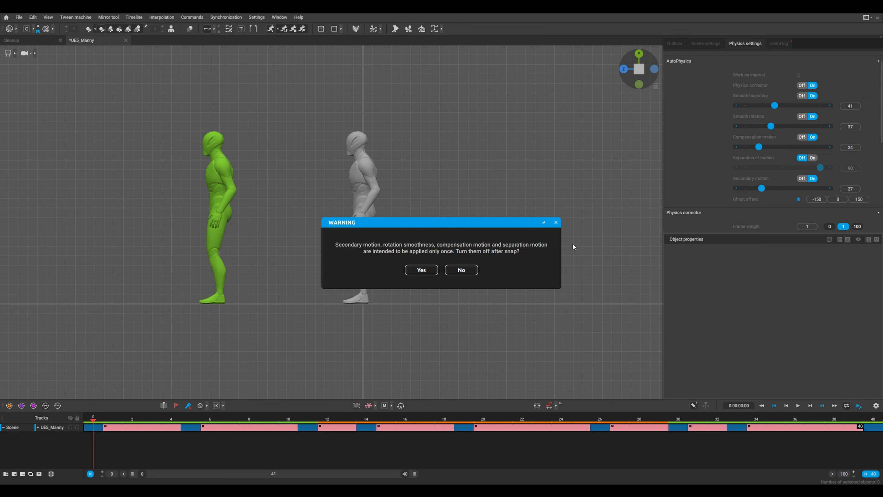
left_click(422, 270)
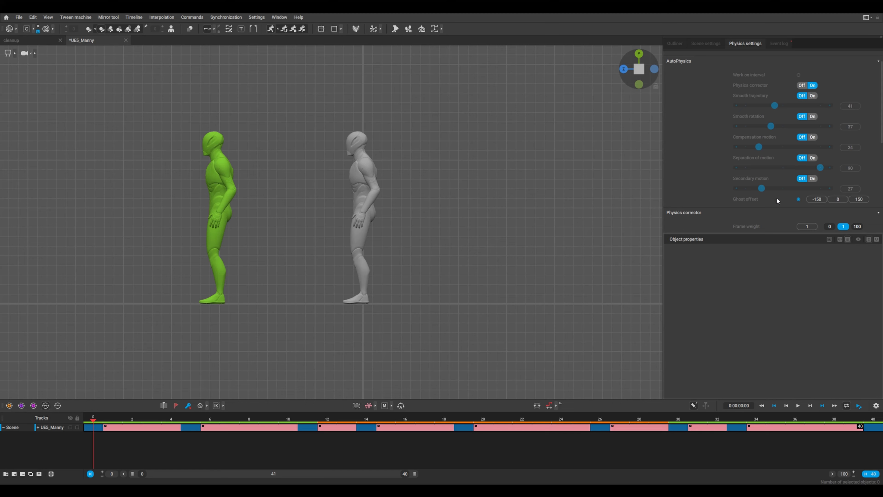
key("space")
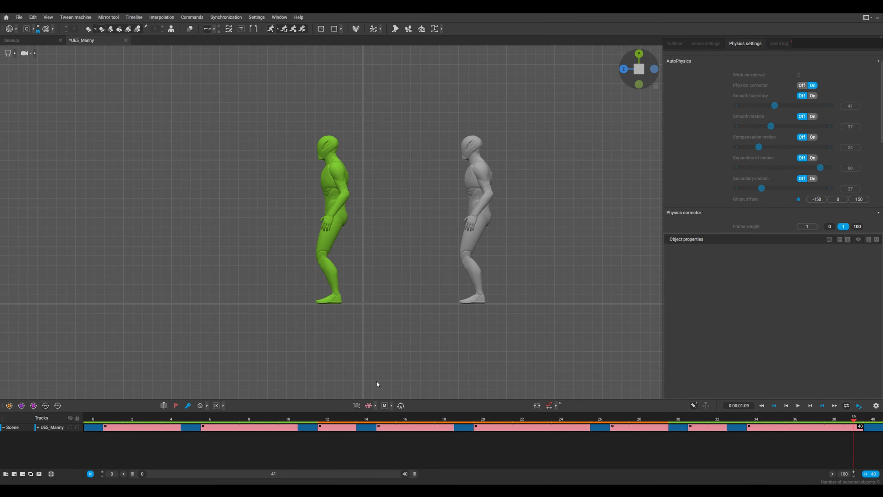
key("space")
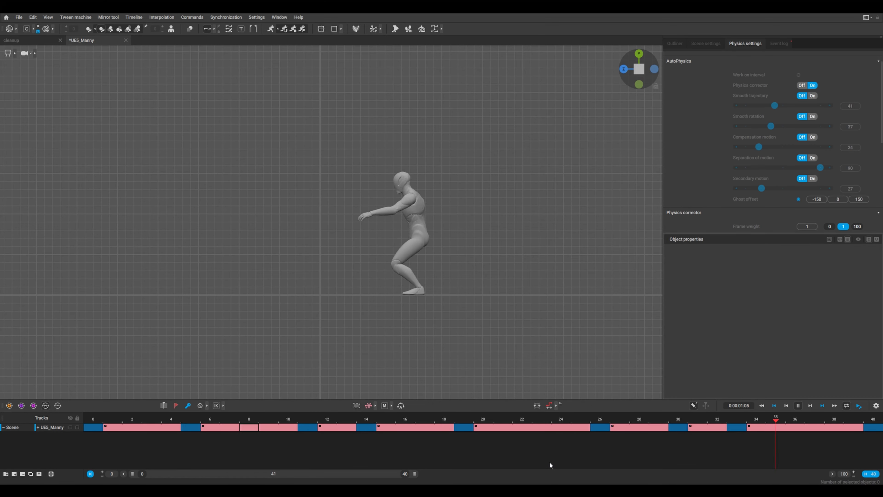